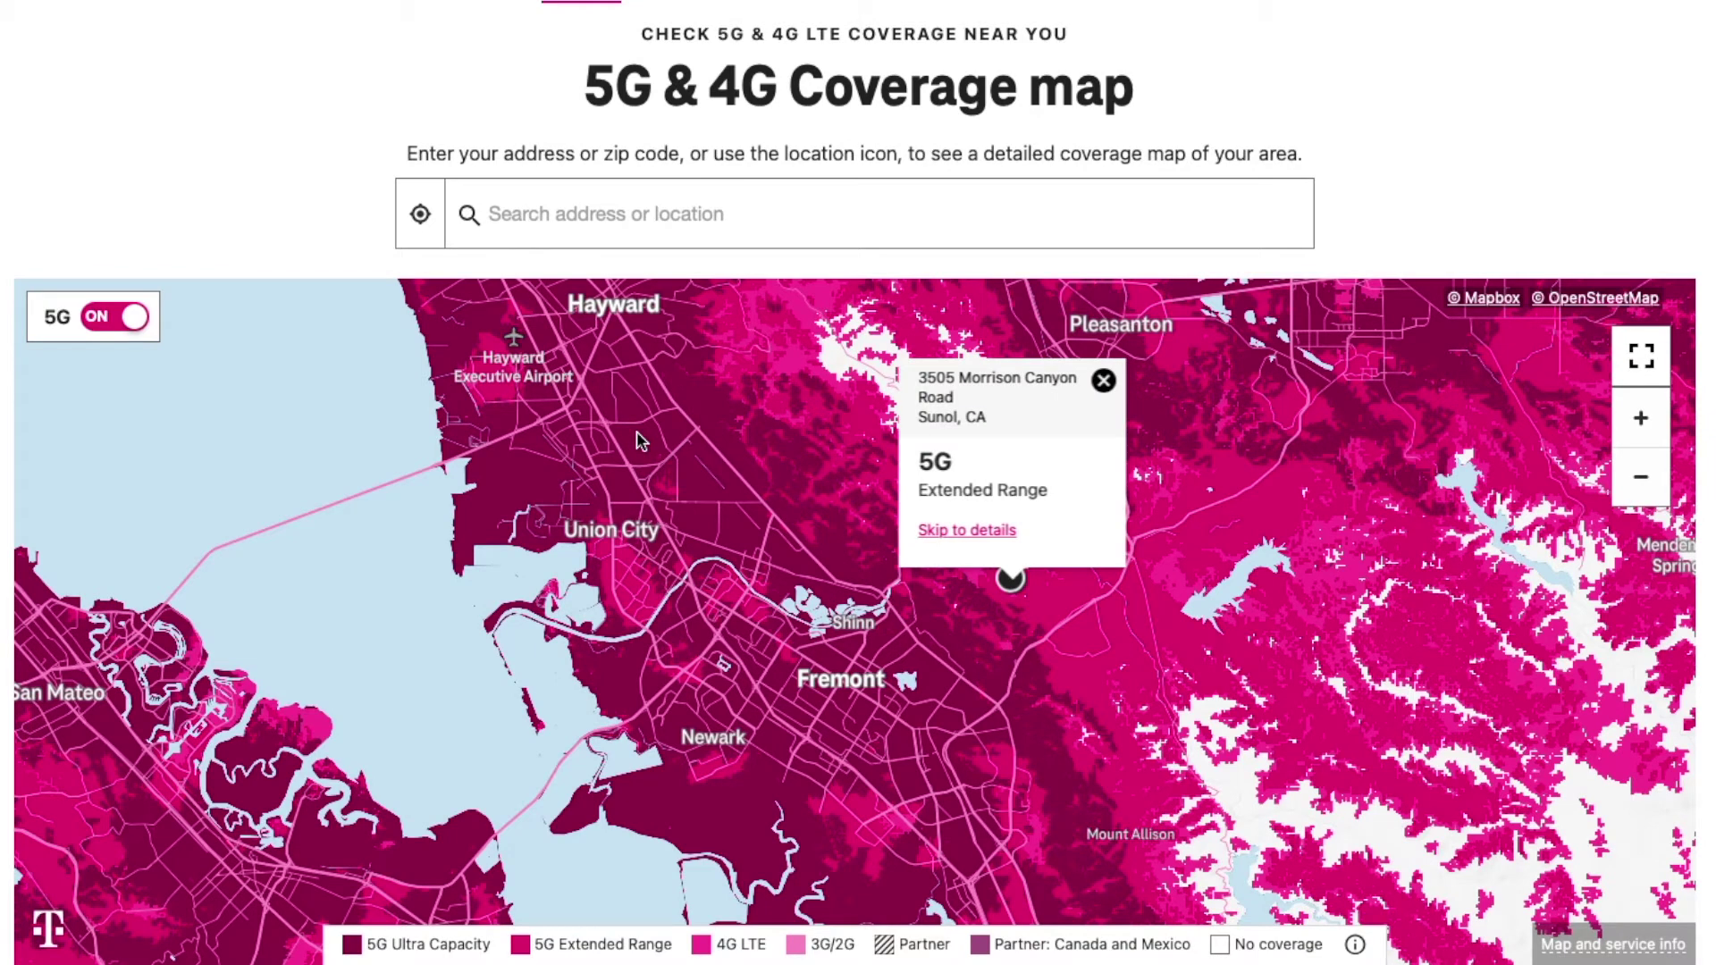
- Close the coverage address popup and zoom the map all the way in on Shinn near Fremont
click(572, 218)
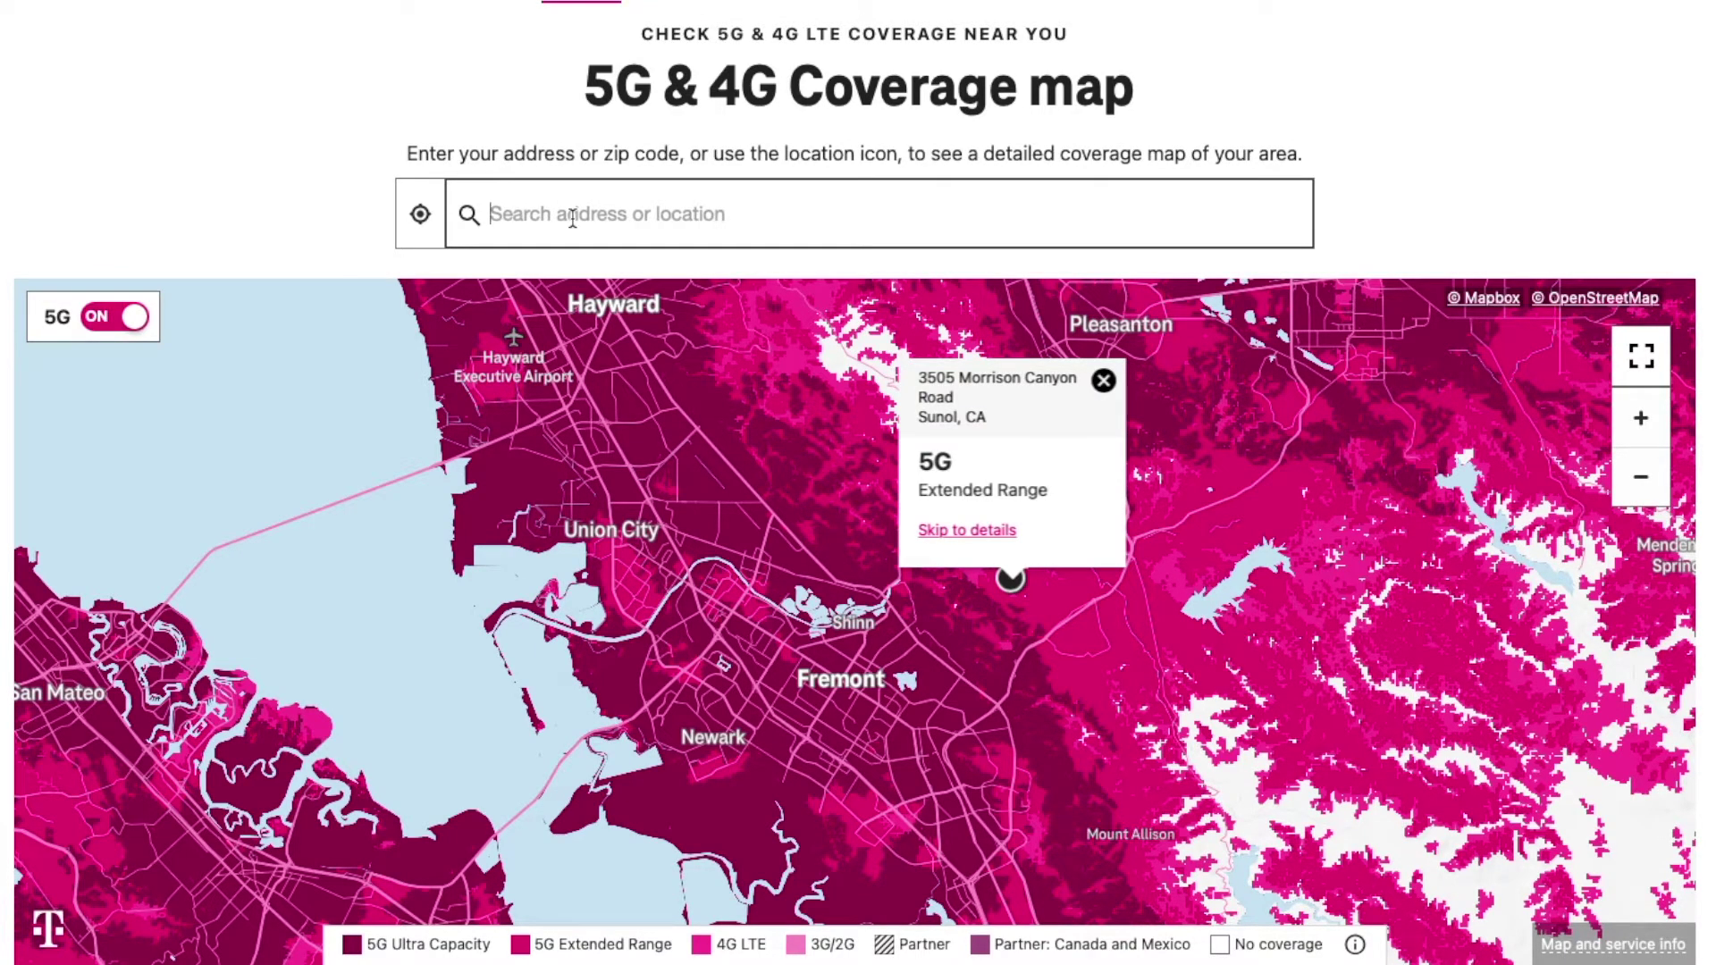
click(1104, 380)
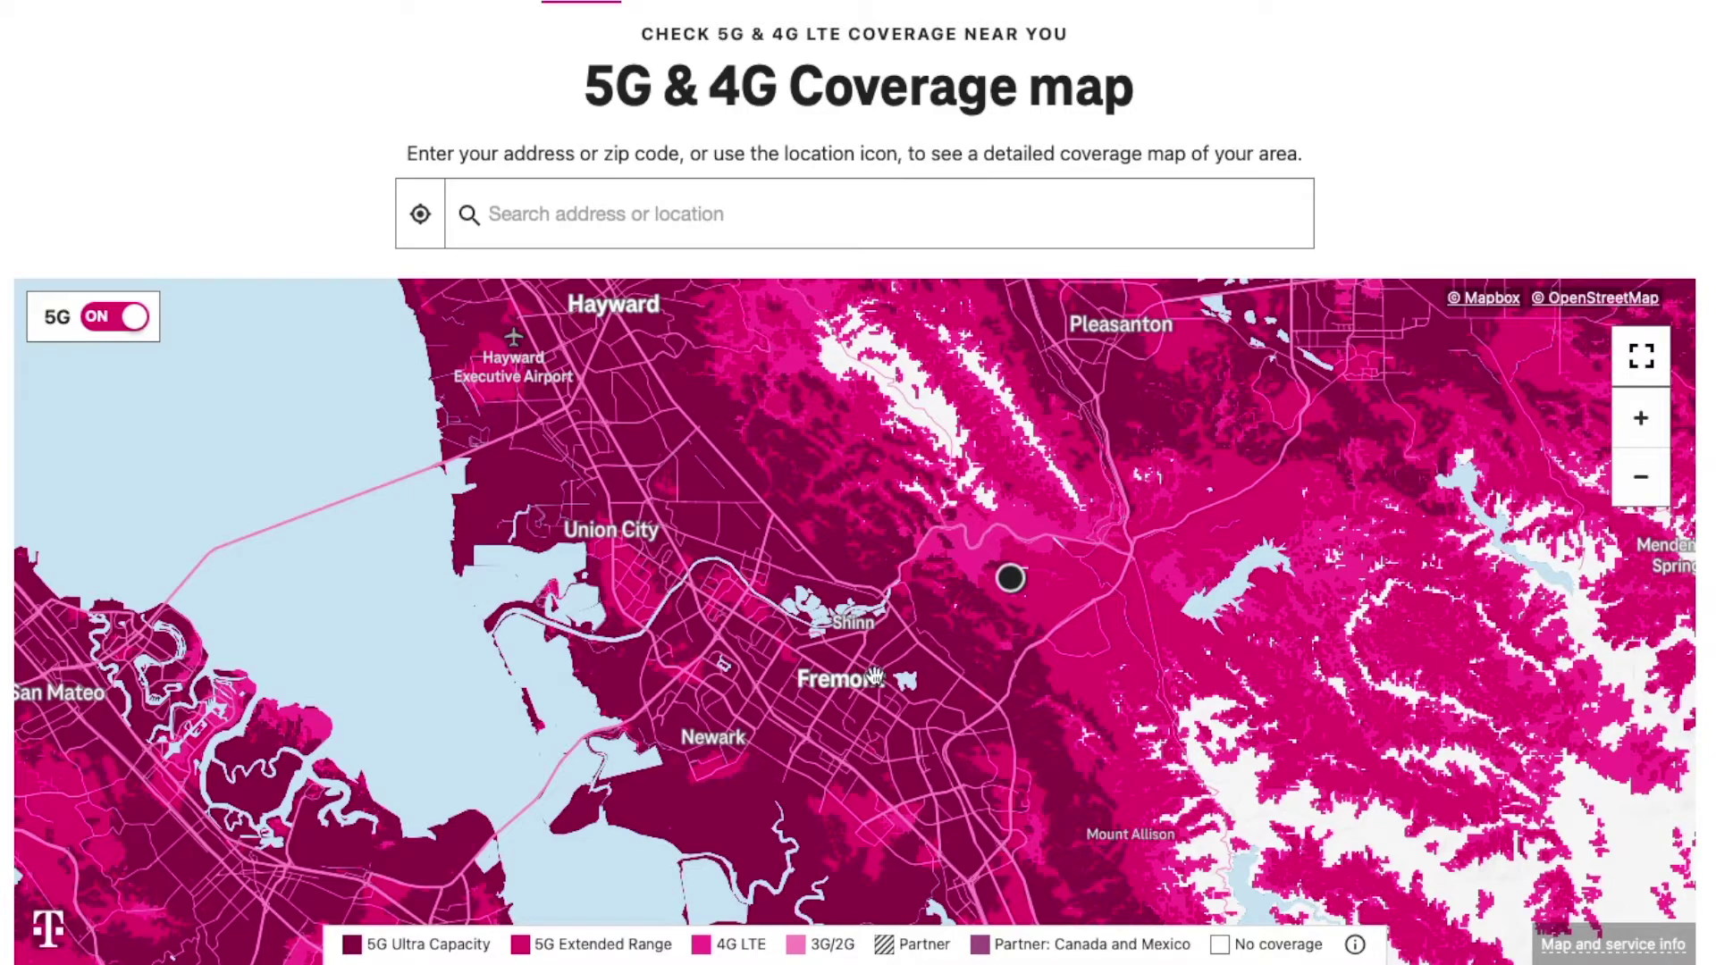
click(1651, 427)
click(1651, 427)
click(1651, 427)
click(1651, 427)
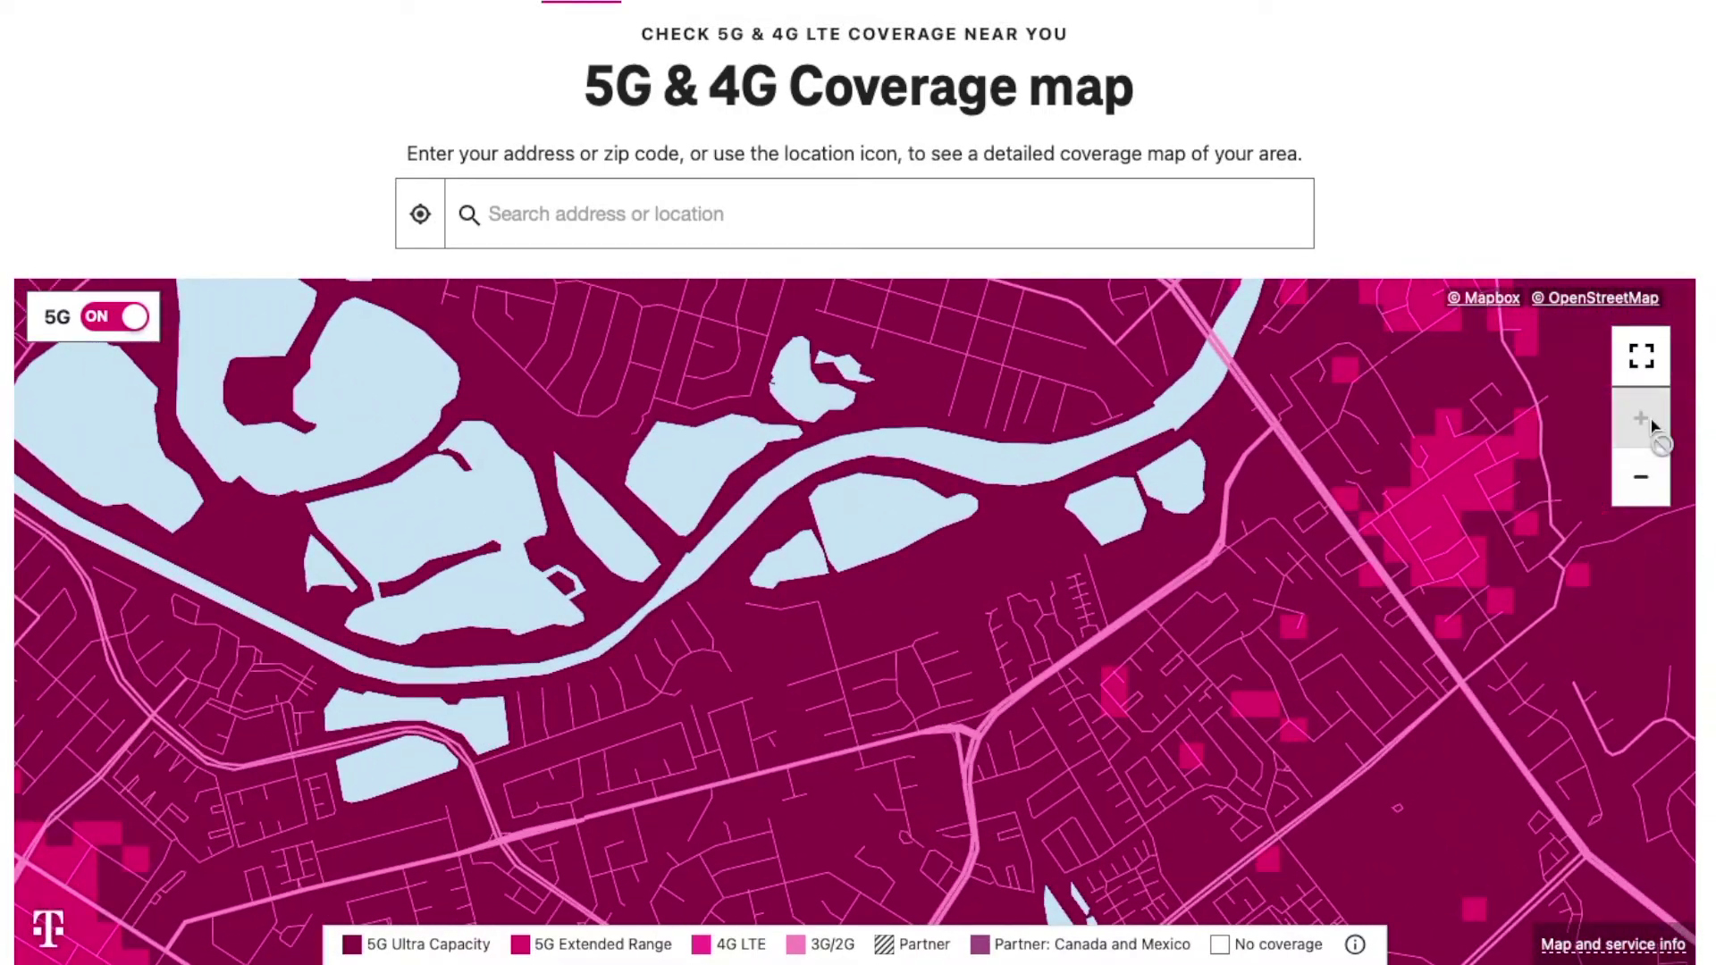
click(1651, 428)
click(1651, 427)
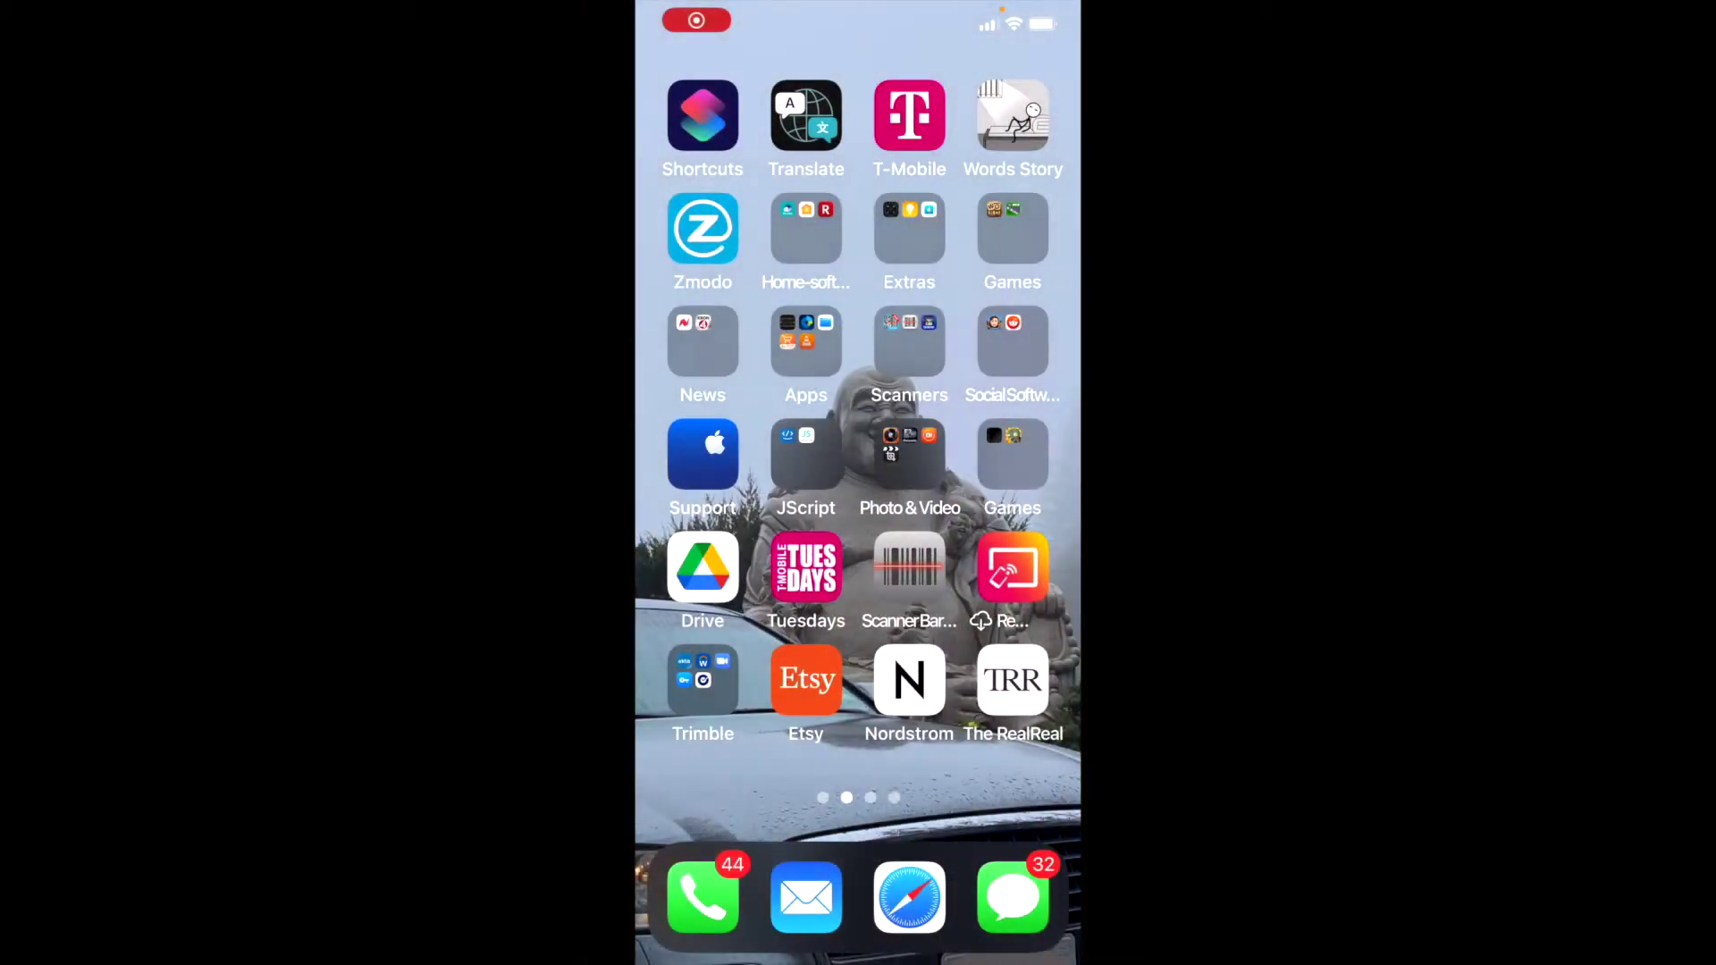
- Launch T-Mobile Internet and start setup for the Gateway (Gray), rating confidence 7
drag(1001, 447, 715, 447)
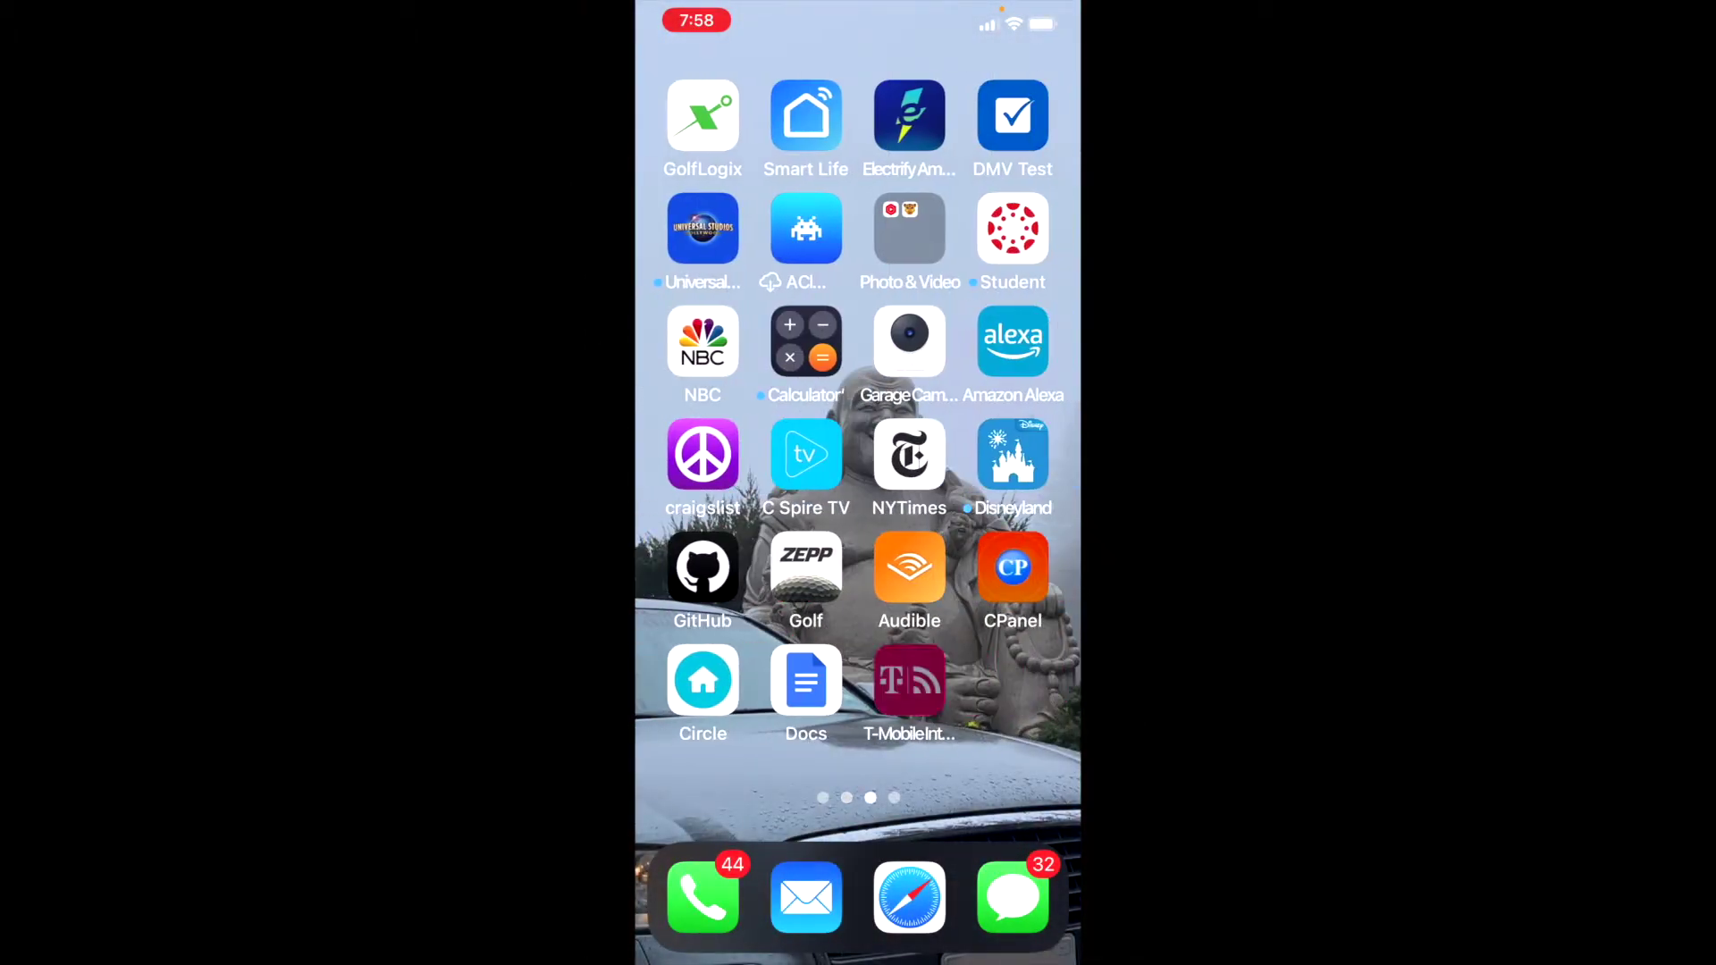
click(909, 681)
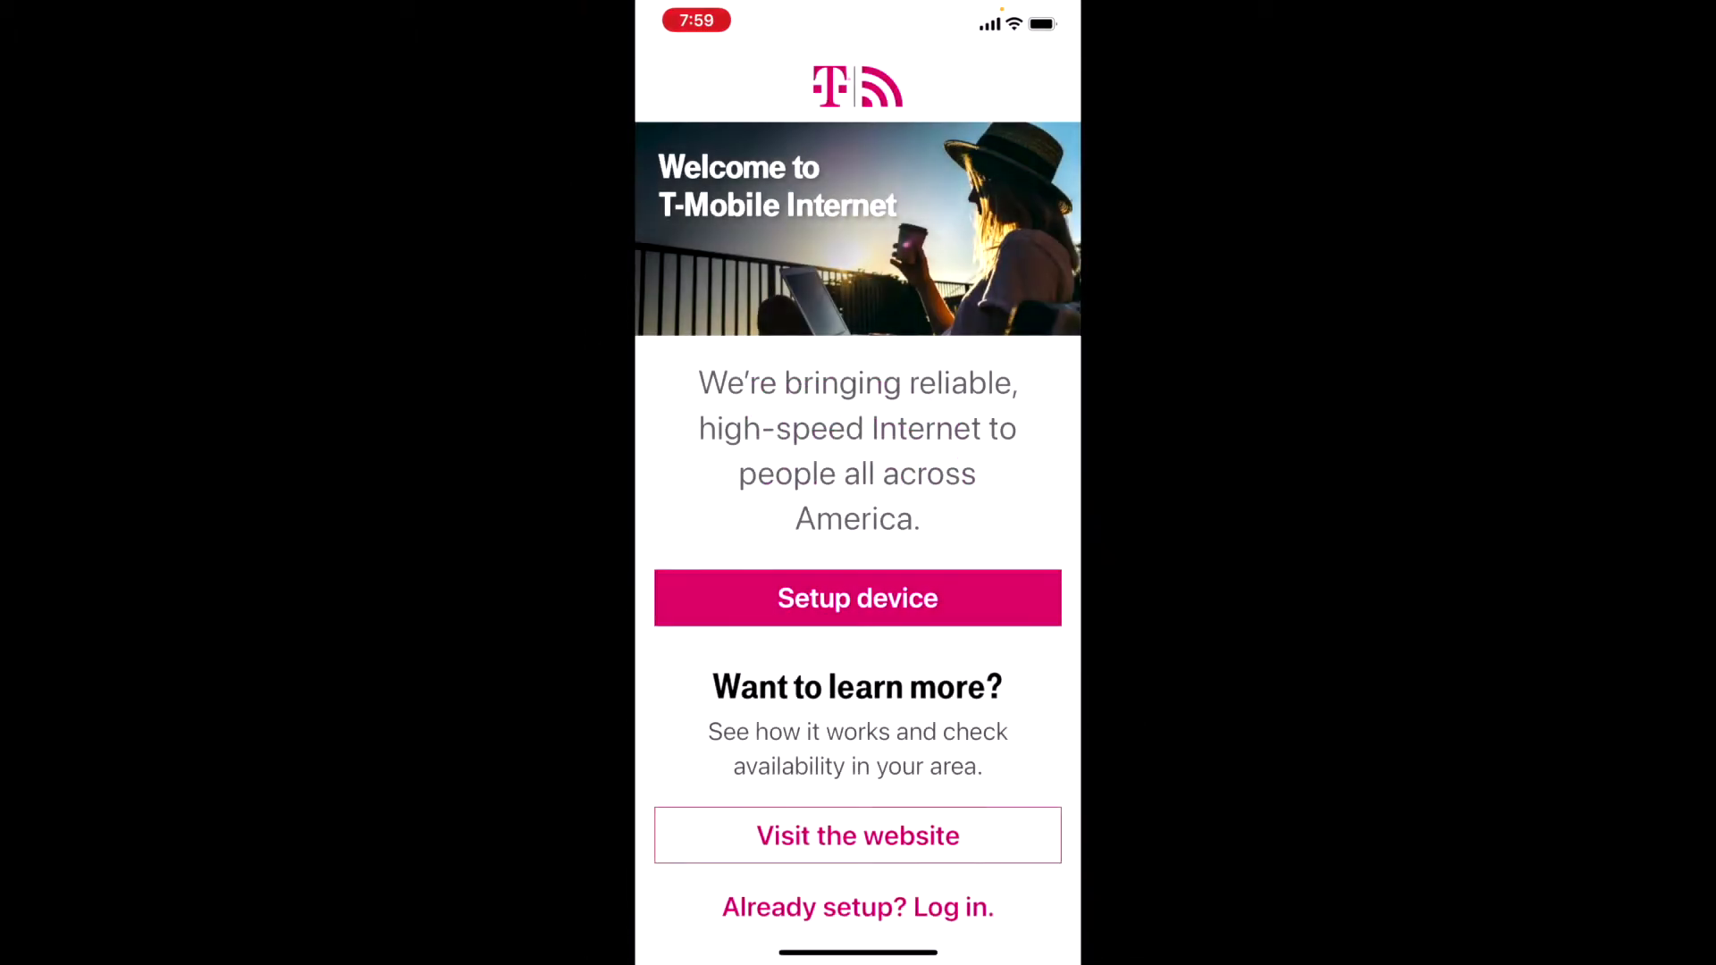
click(858, 598)
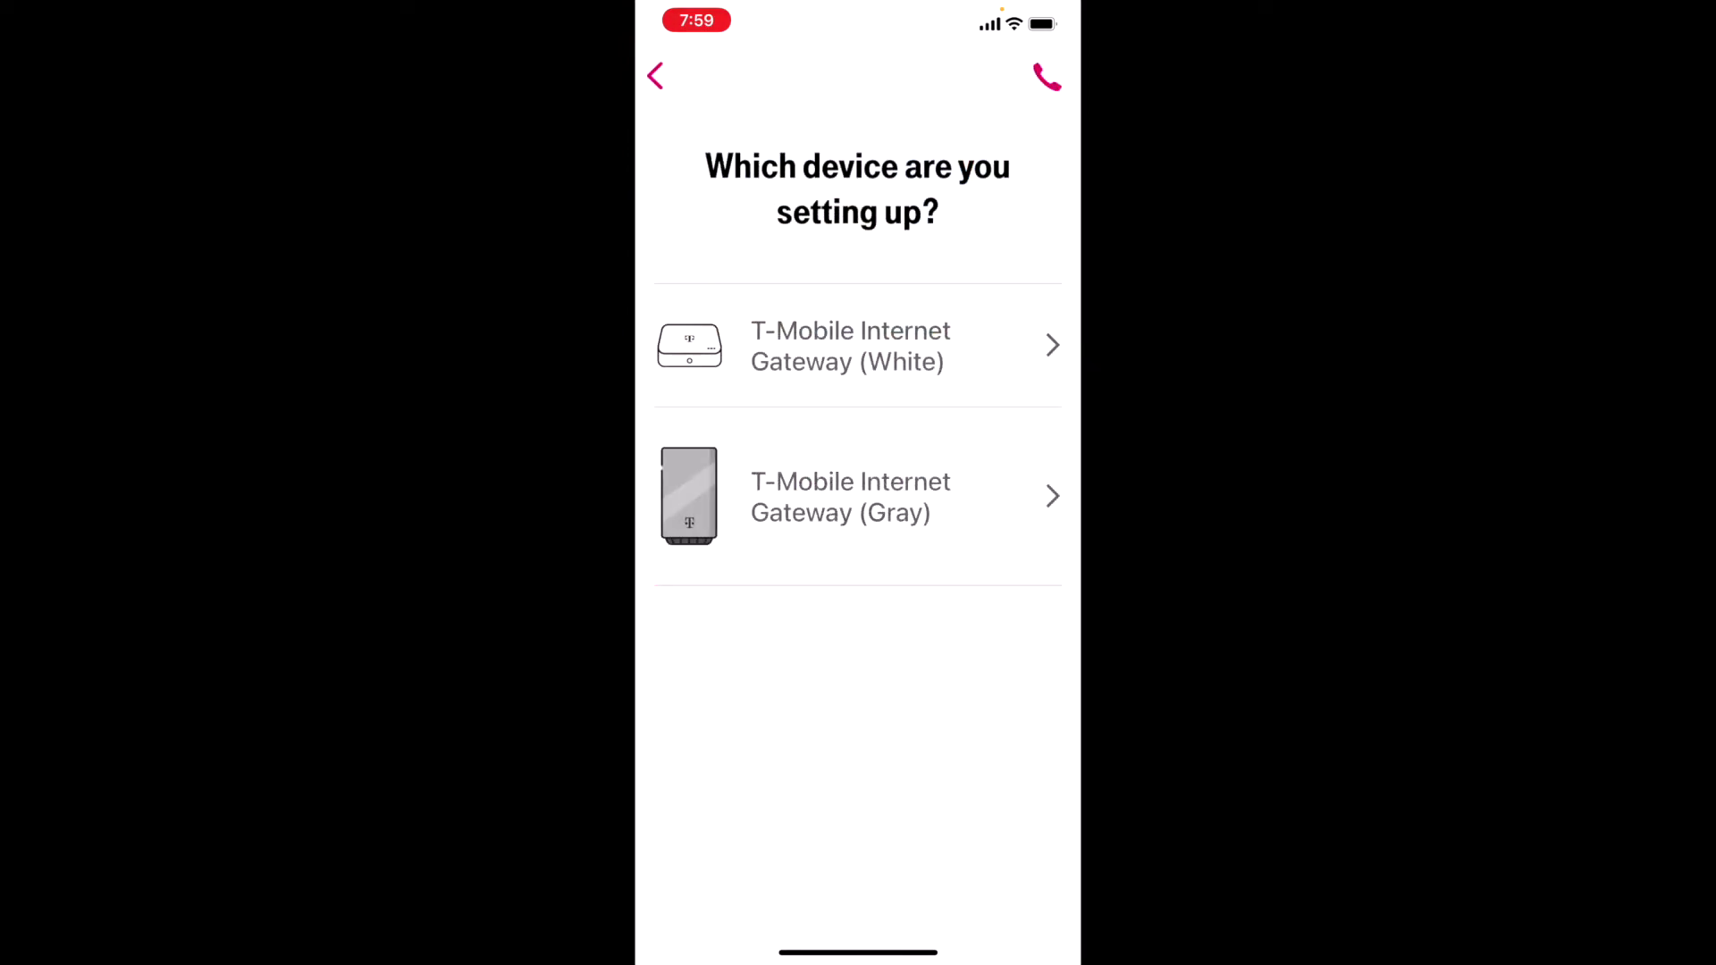
click(851, 497)
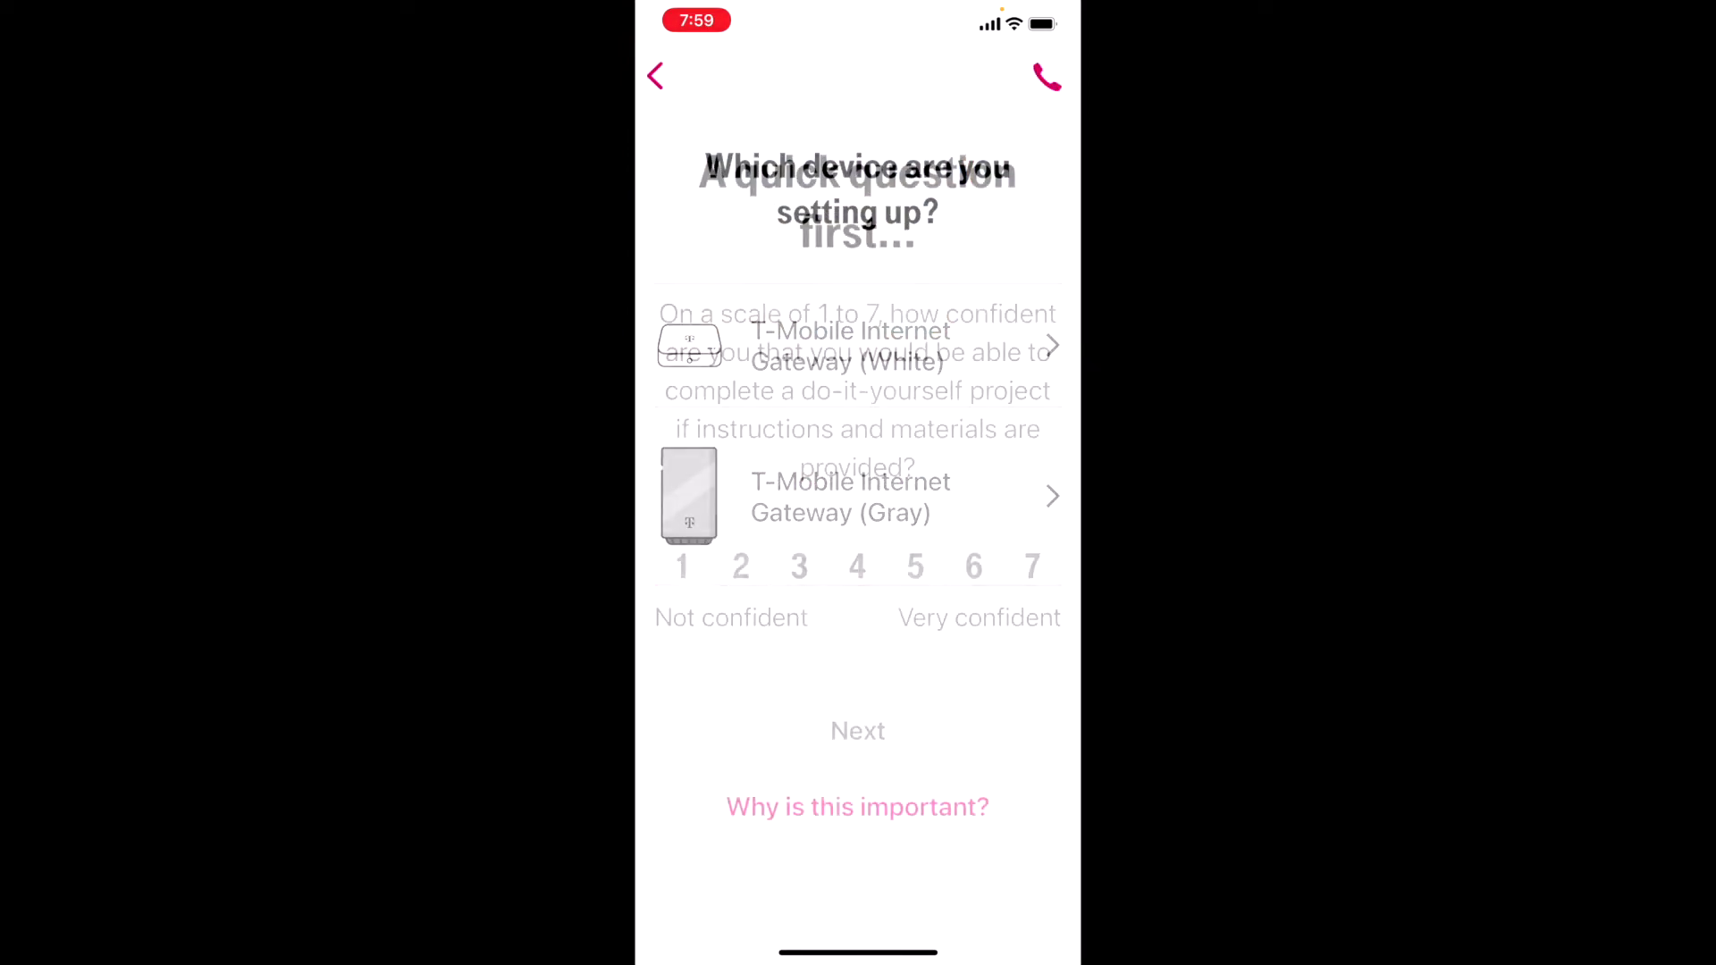
click(1032, 566)
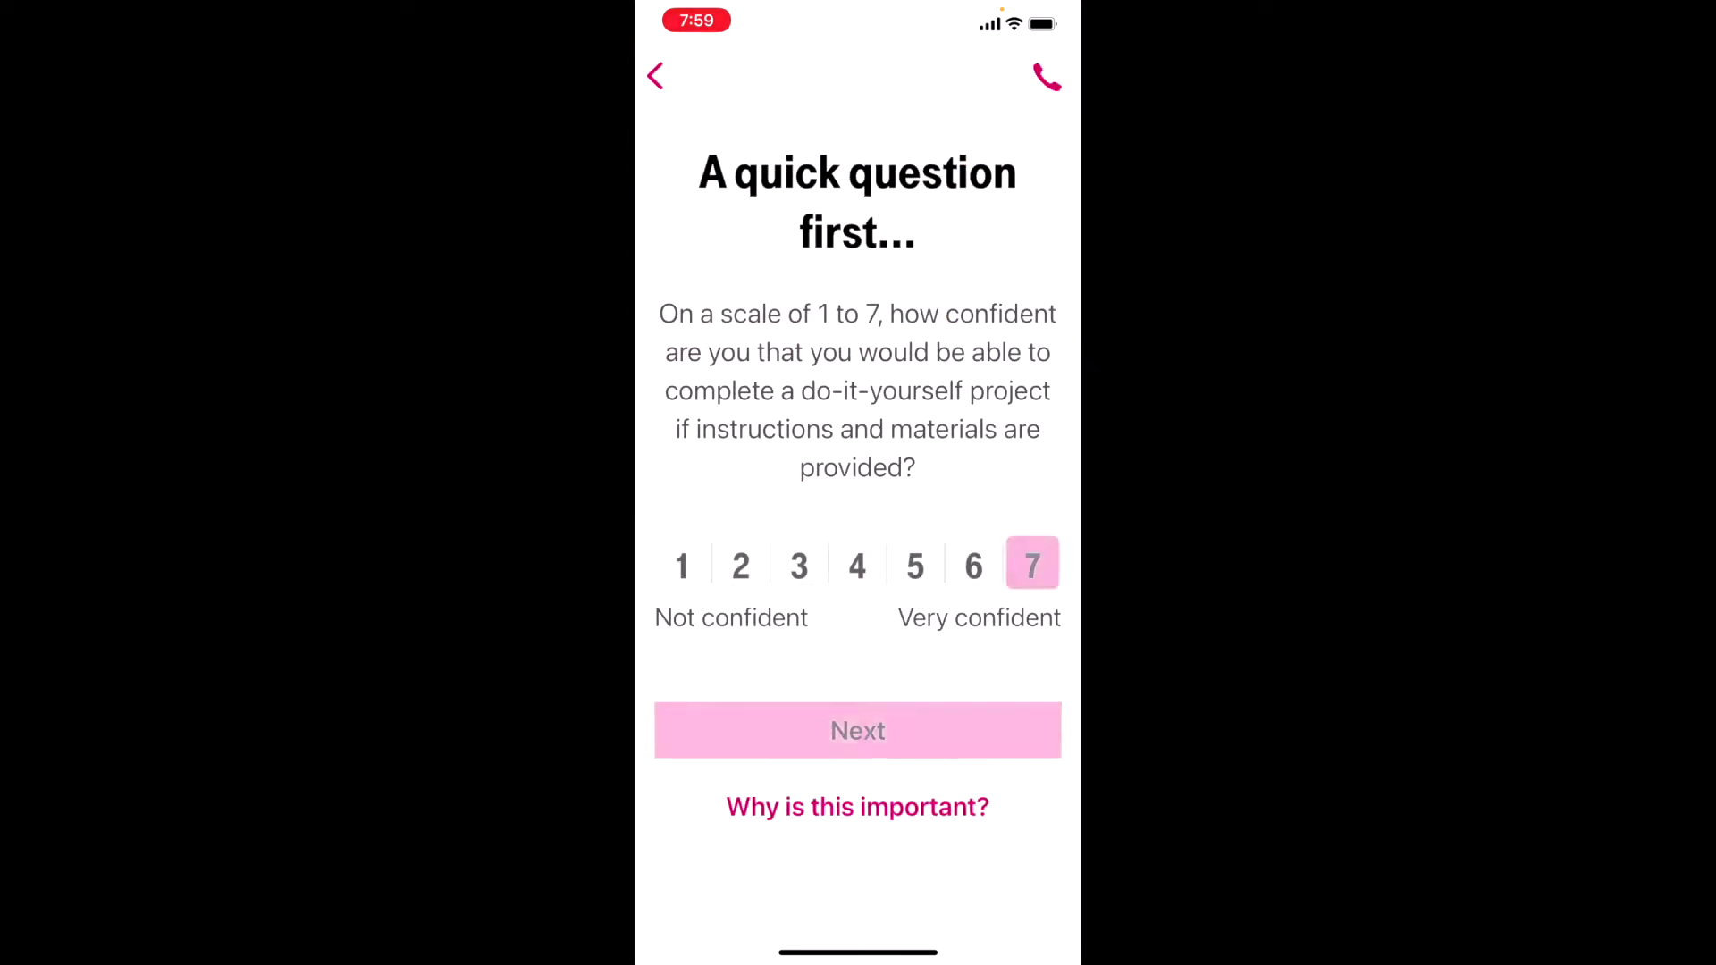
click(858, 730)
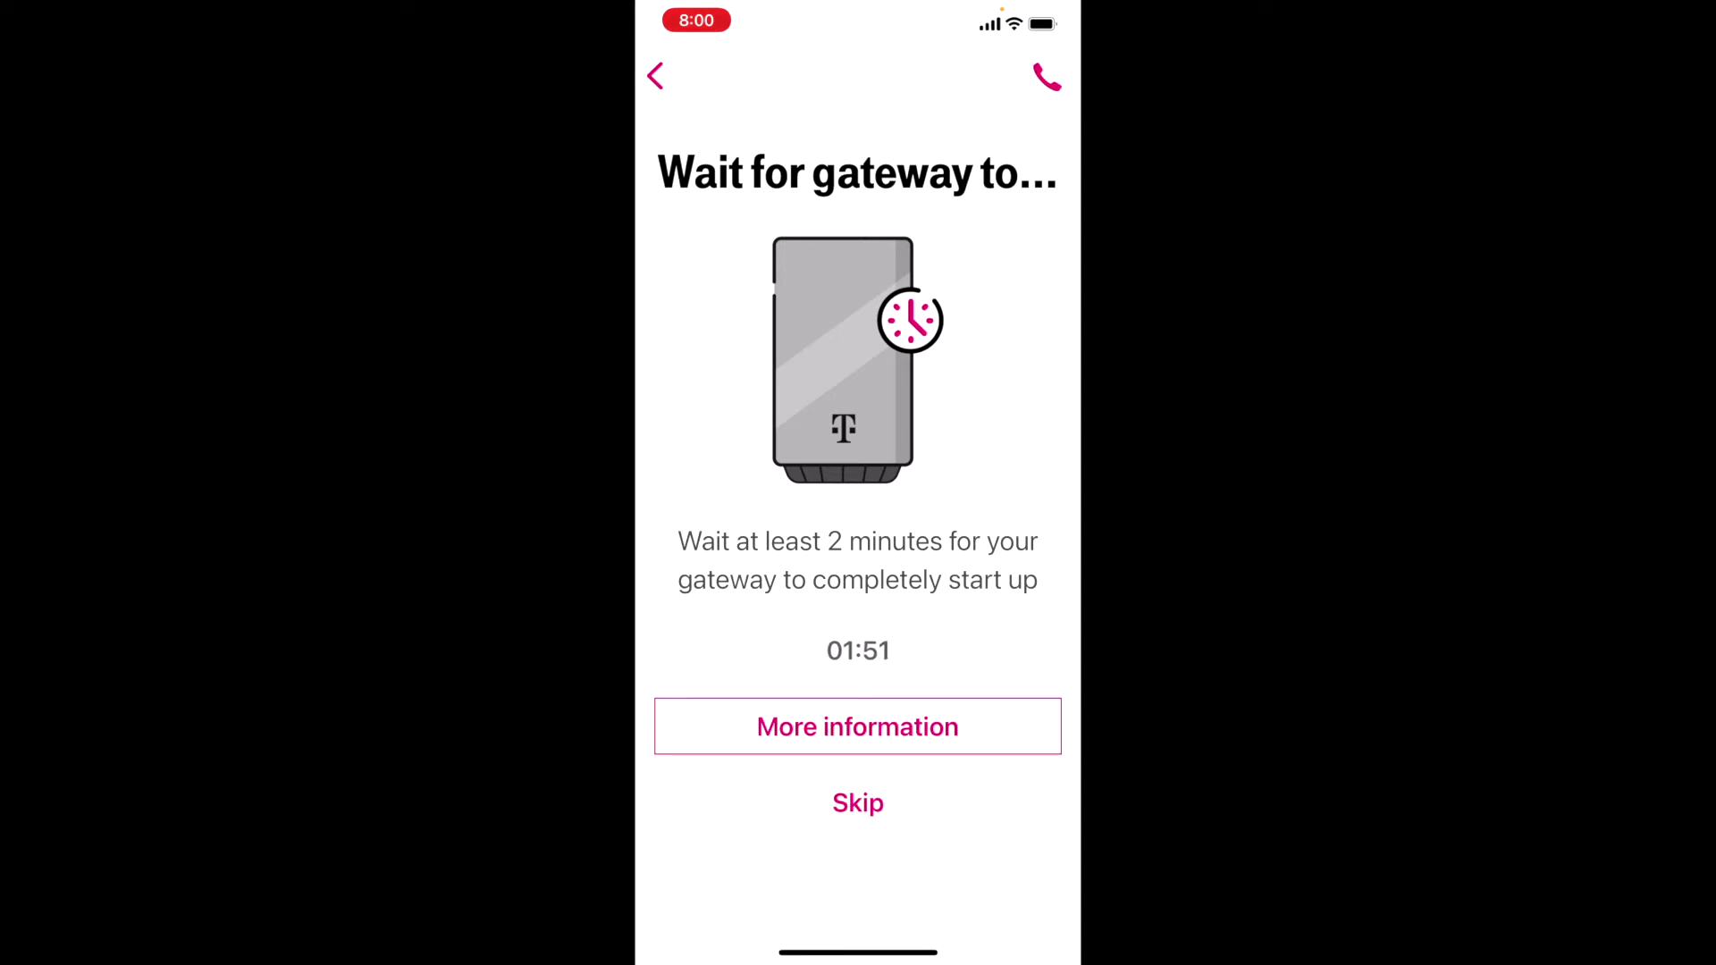
- Skip the two-minute startup wait, confirm the software upgrade, and close the waiting notice
click(858, 802)
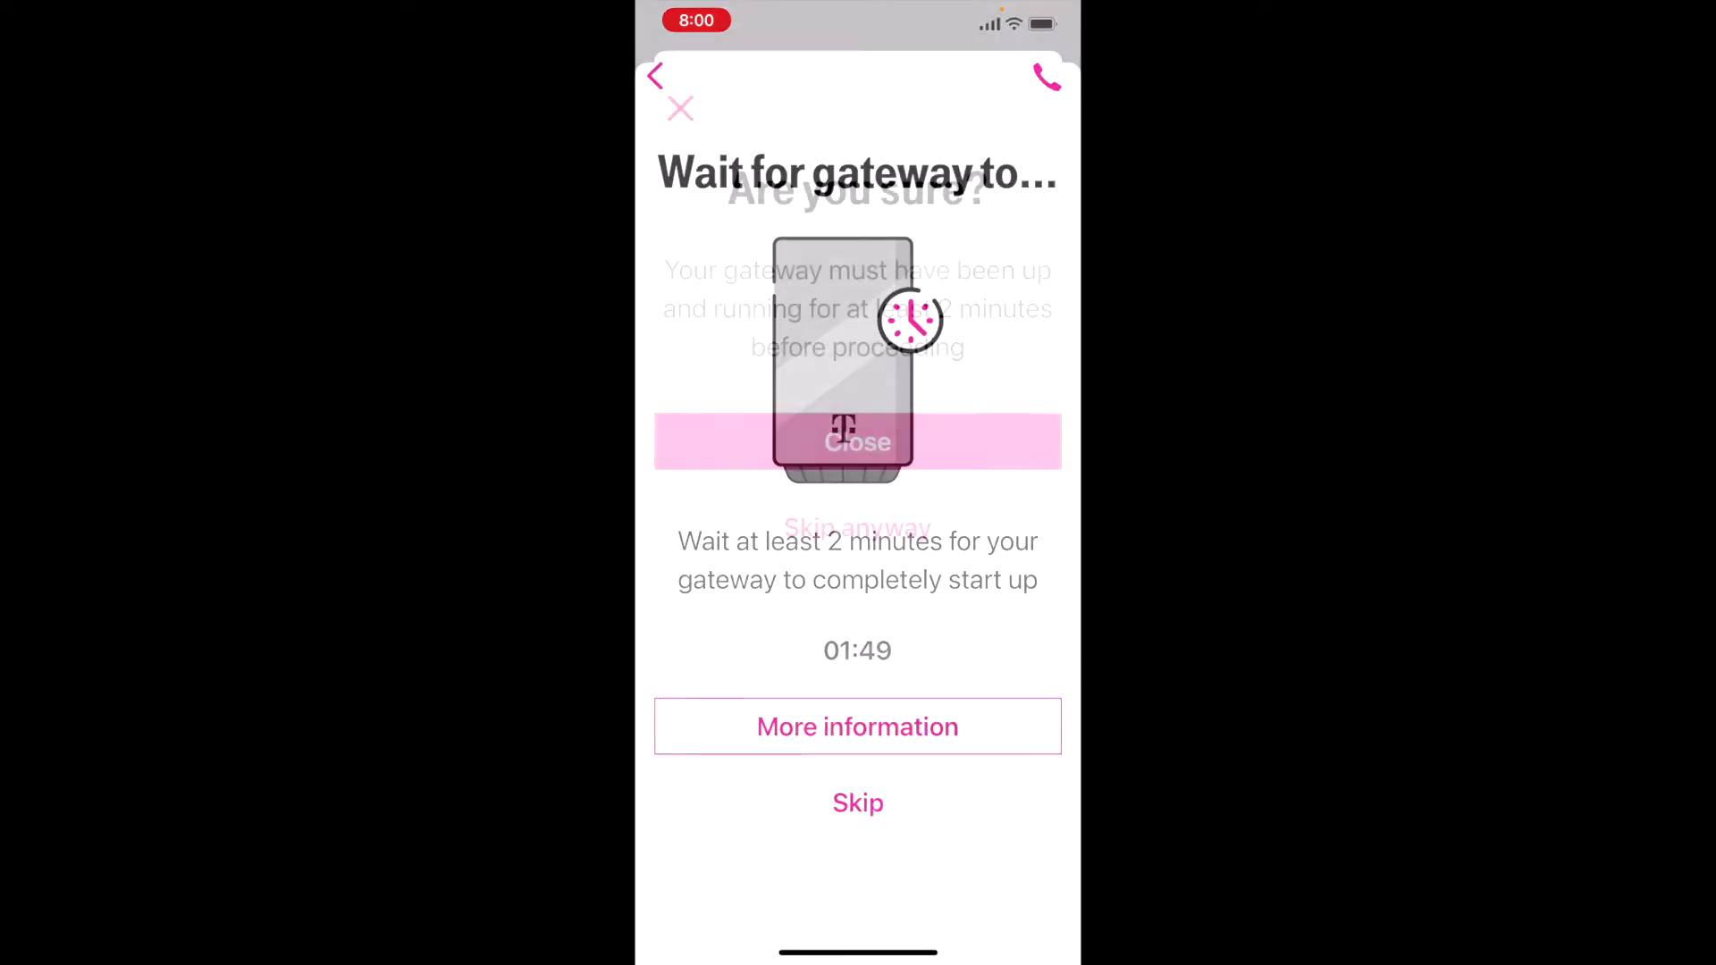
click(858, 528)
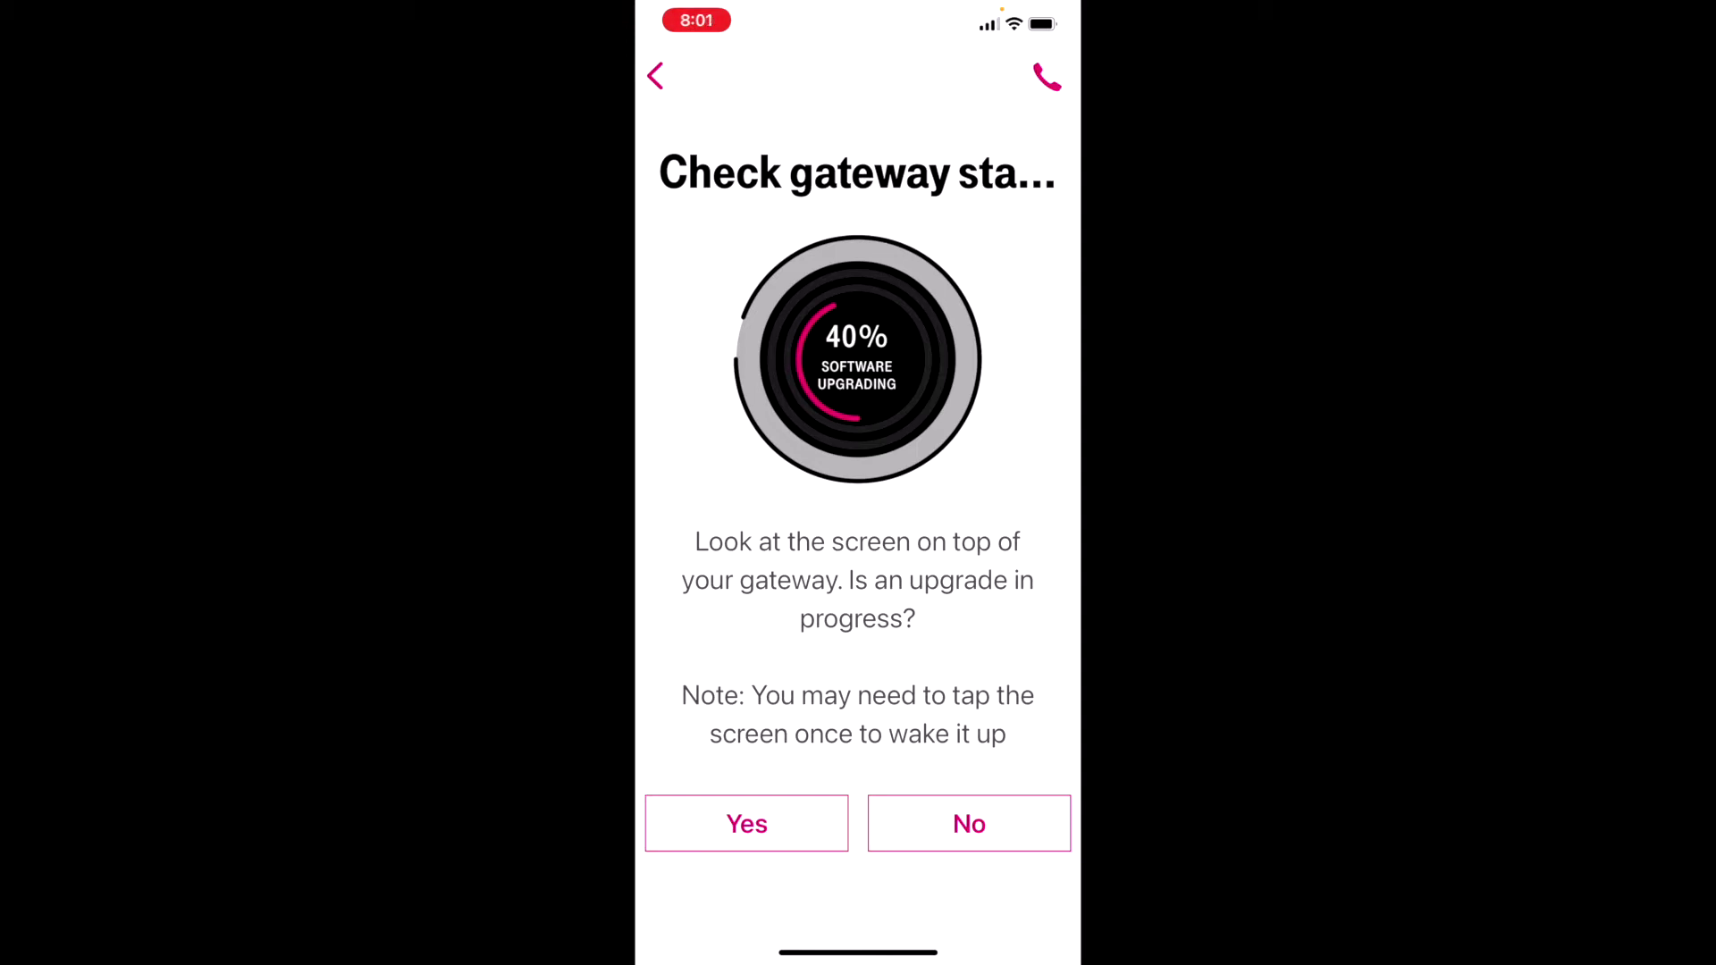
click(746, 823)
click(859, 557)
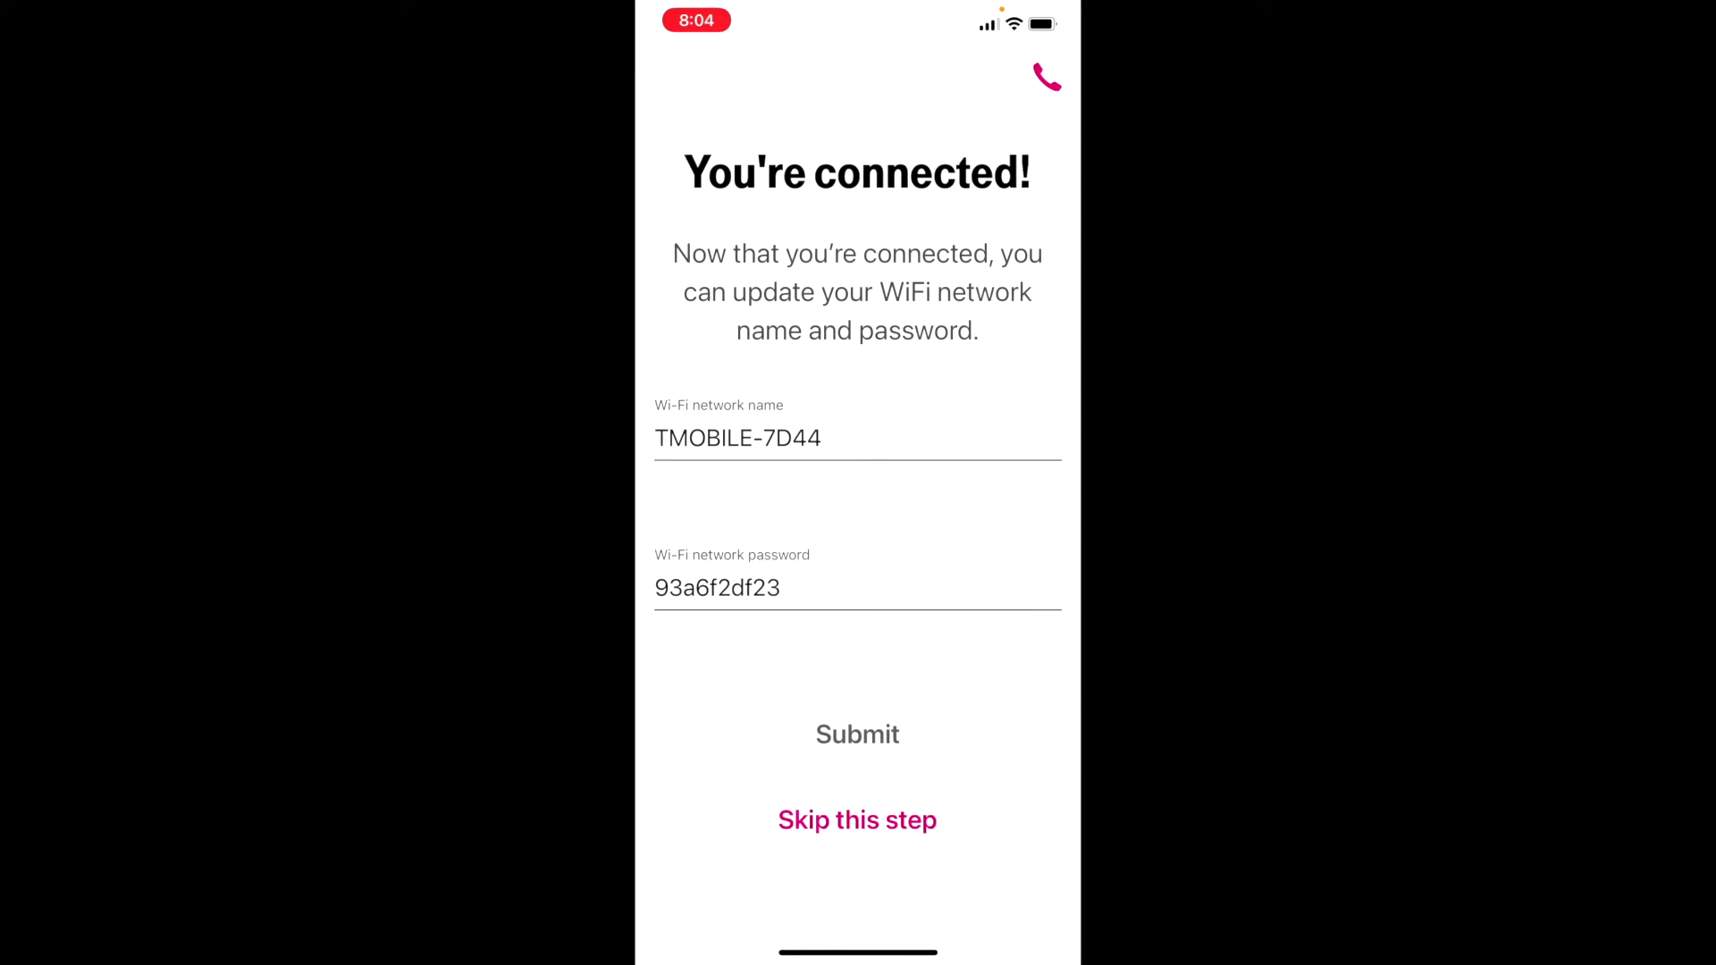
- Shorten the Wi-Fi network name to TMOBILE and set the administrator password
click(804, 438)
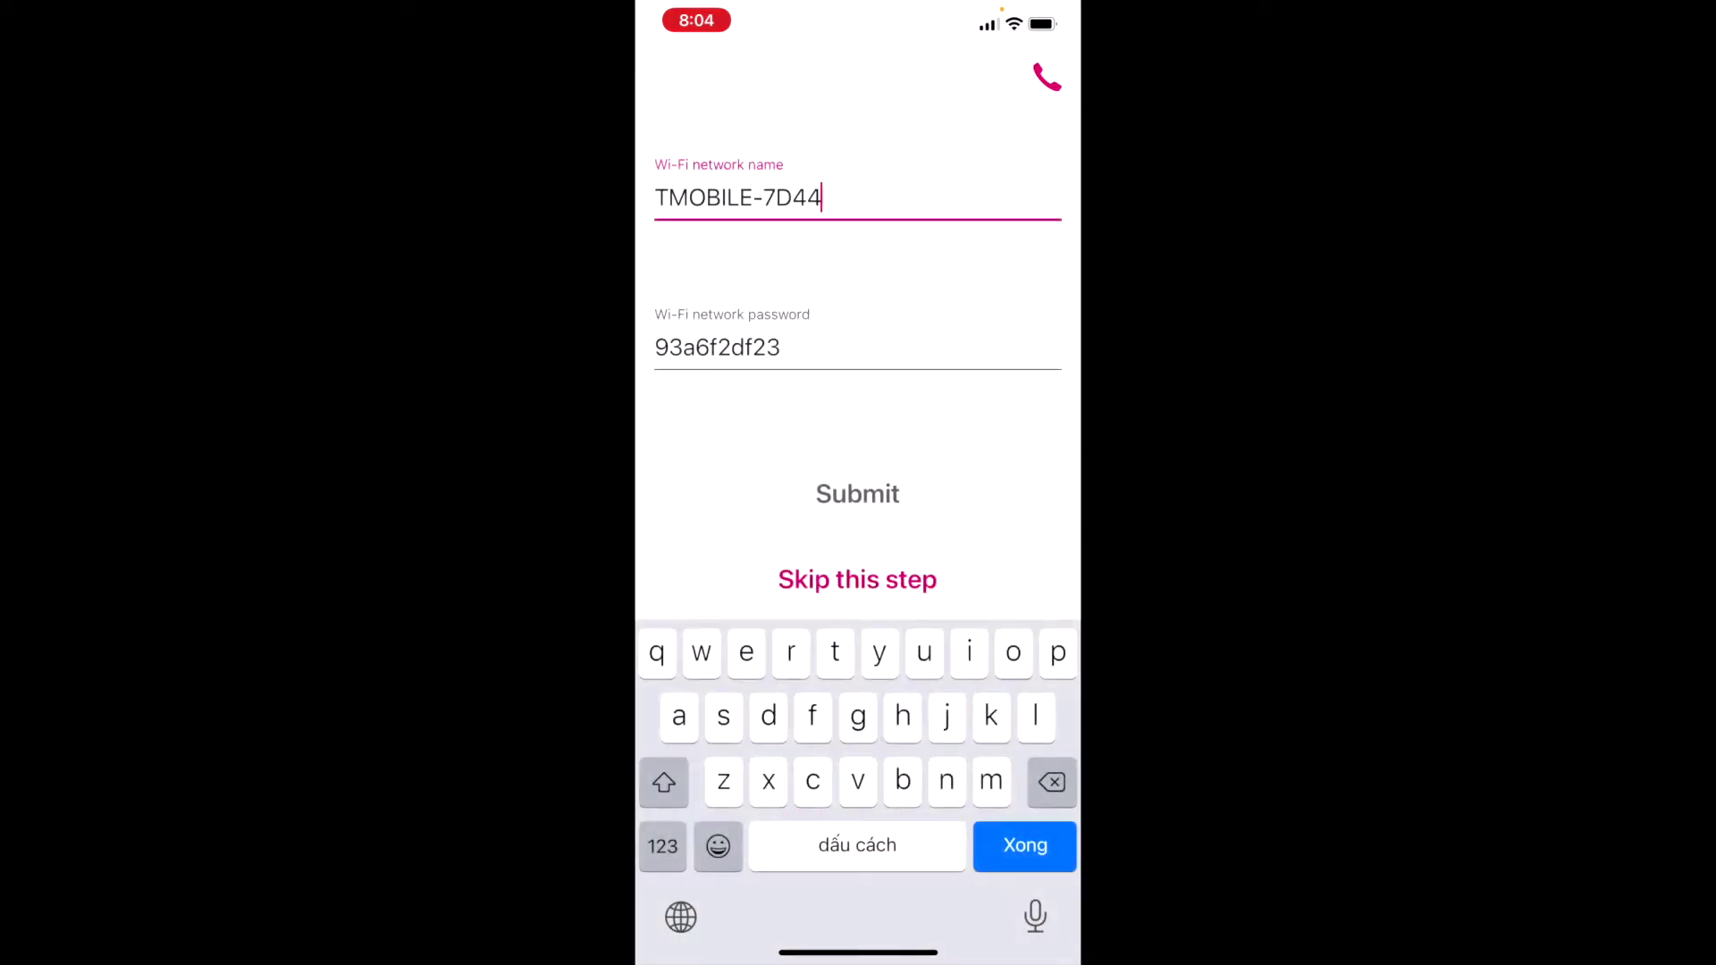
key(BackSpace)
key(BackSpace)
key(BackSpace)
key(BackSpace)
key(BackSpace)
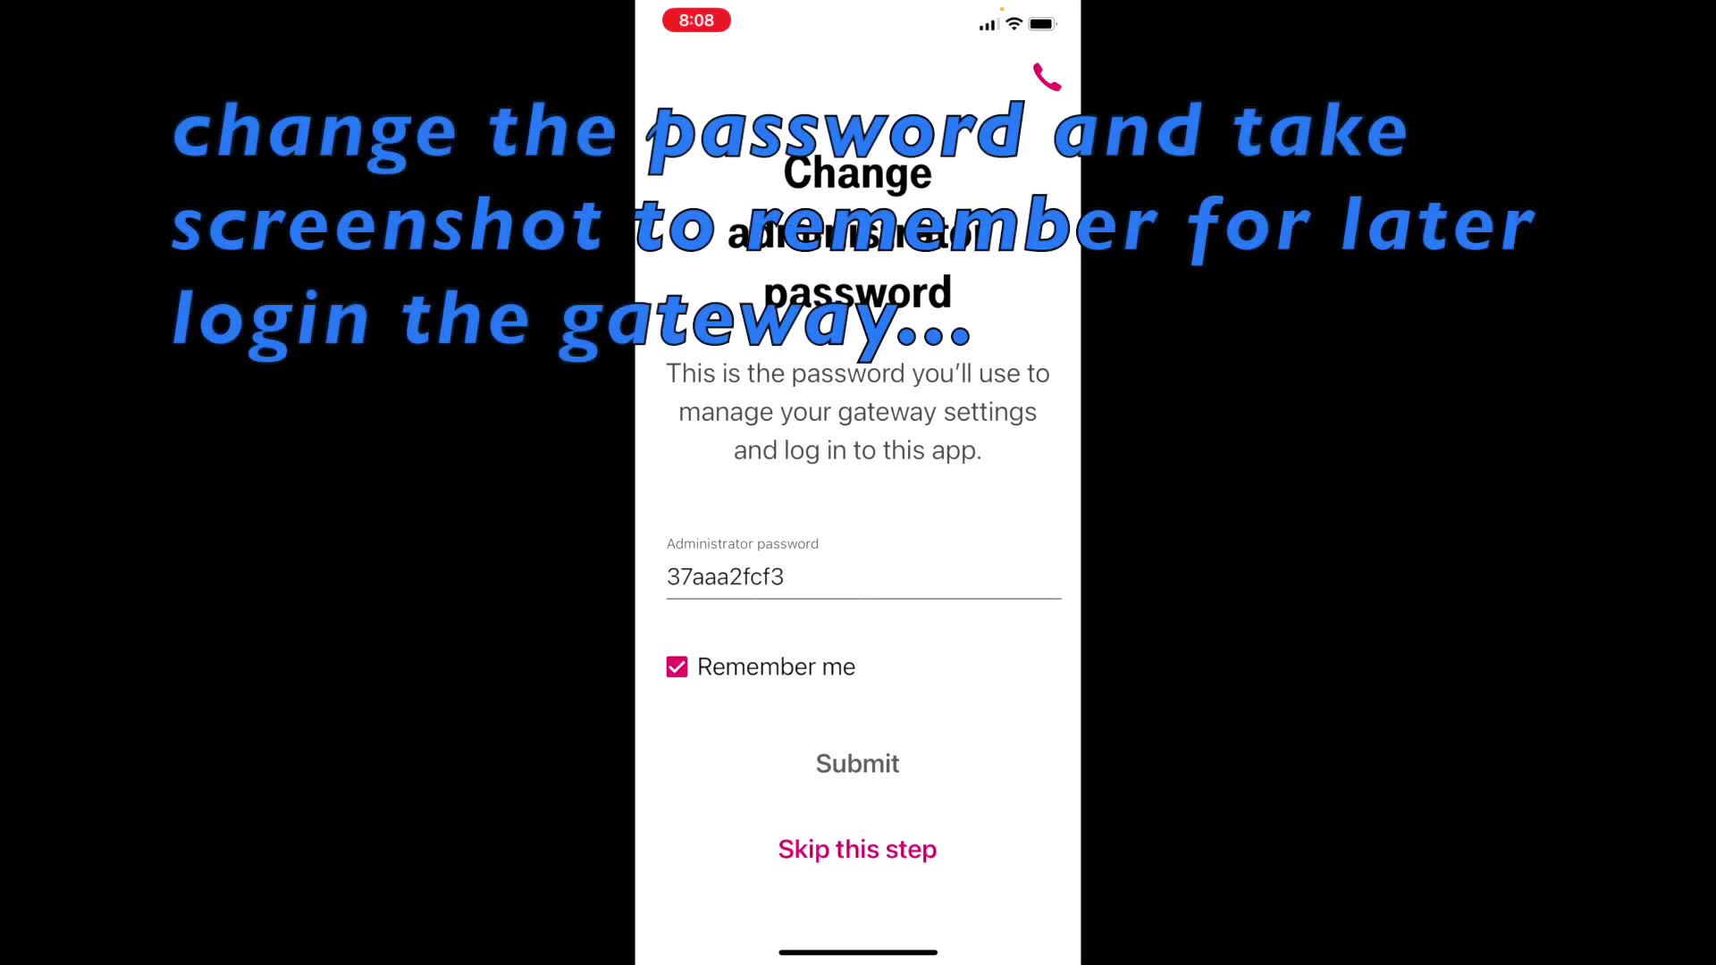
click(784, 576)
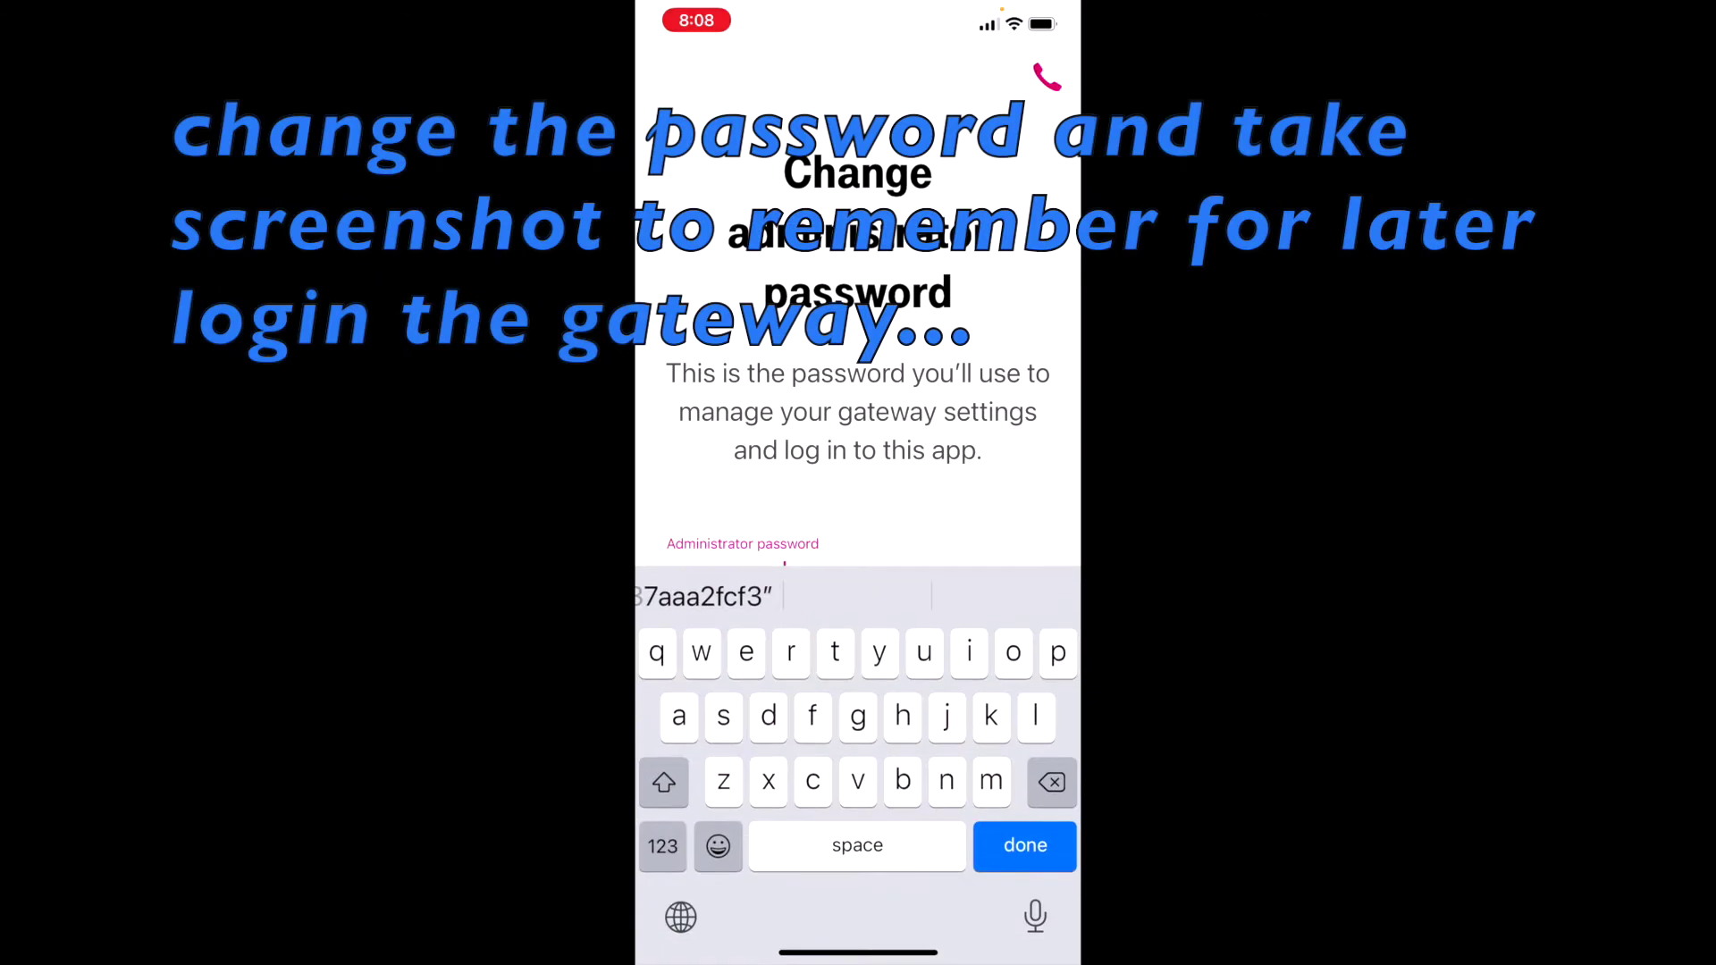
scroll(858, 358, down, 3)
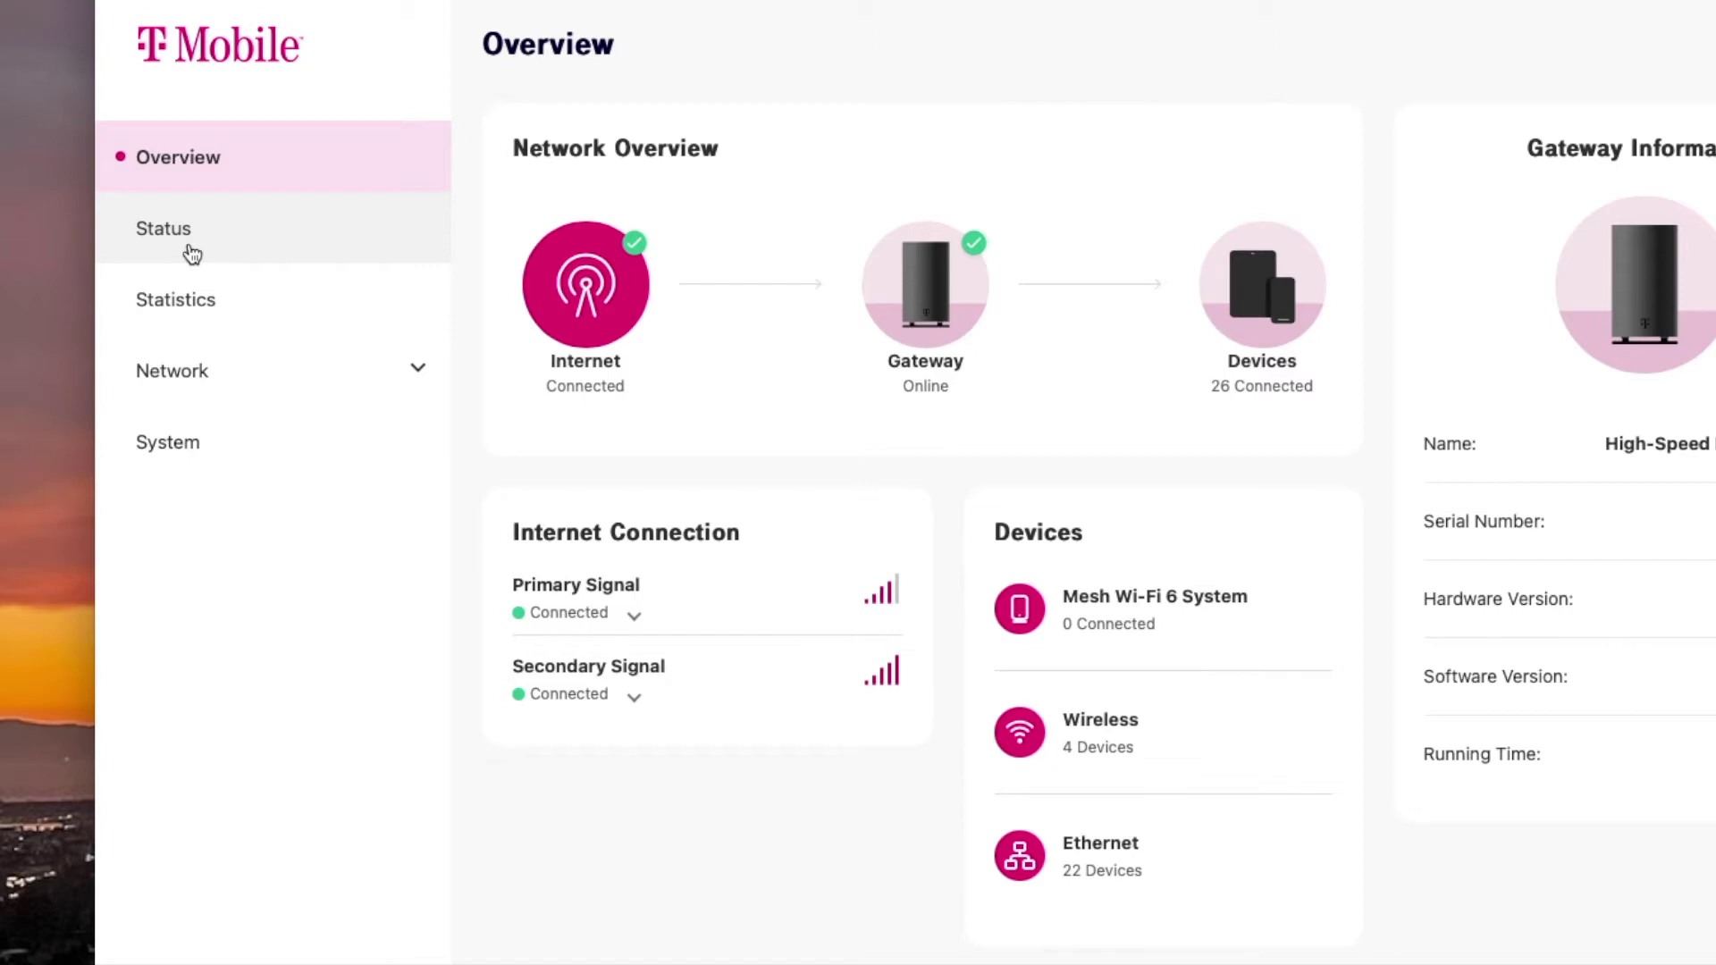
- Open the gateway's Status page and scroll through its details
click(190, 251)
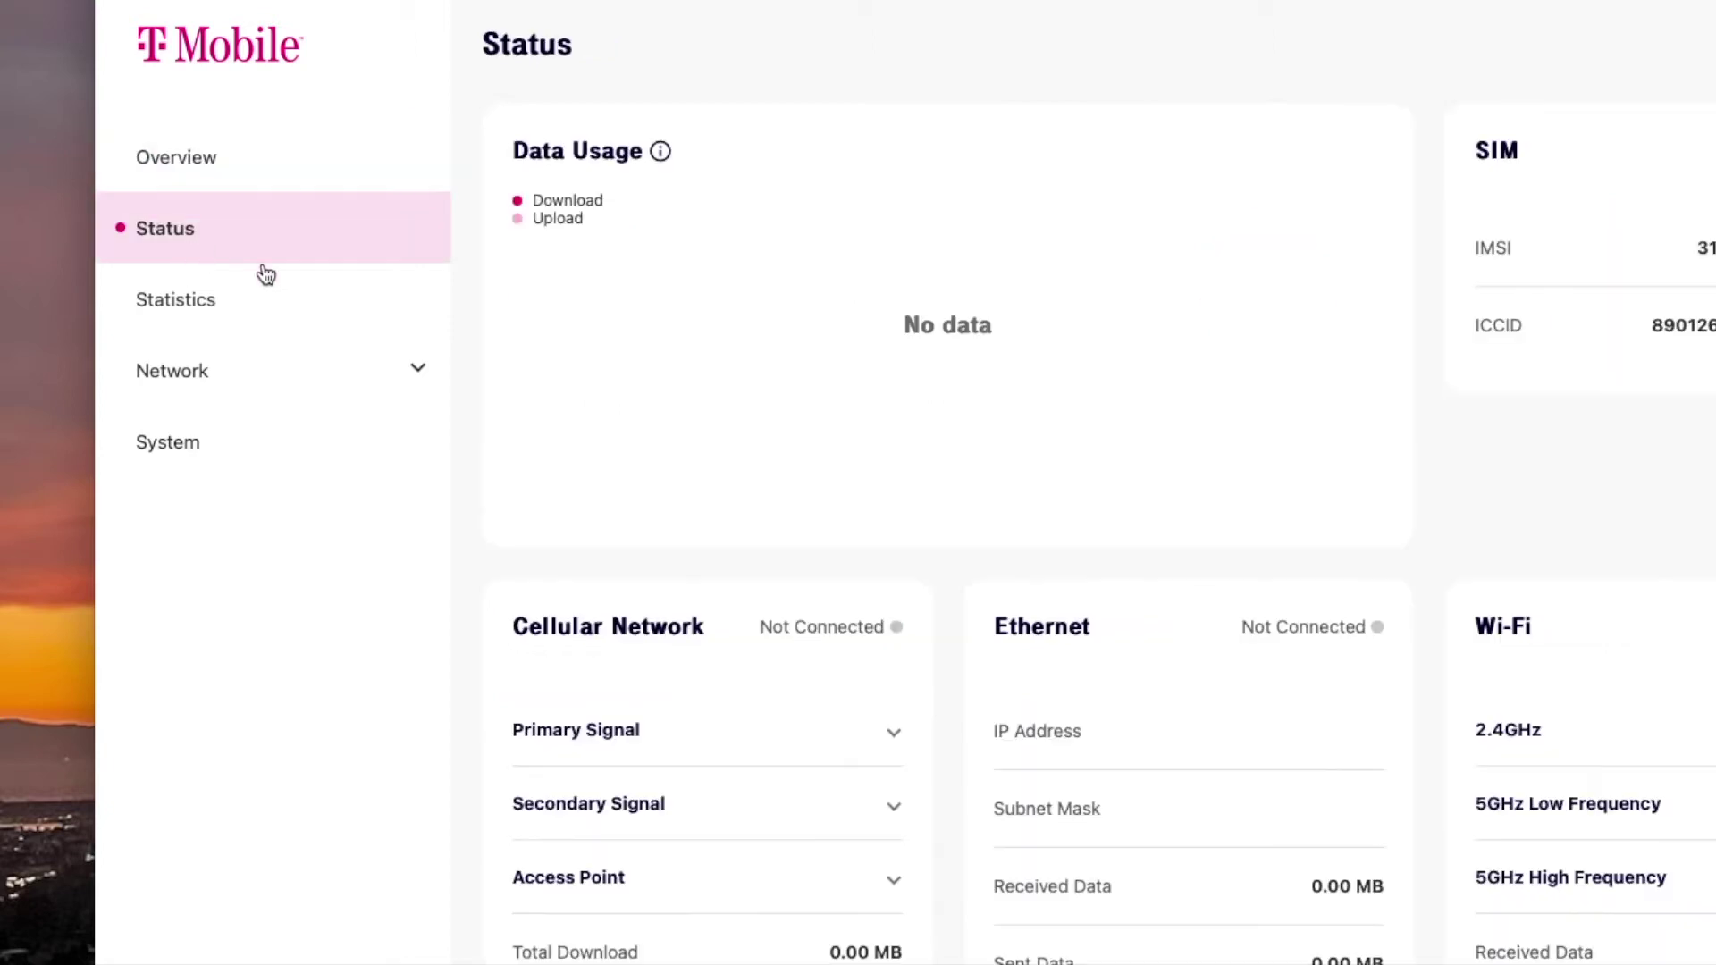
scroll(708, 474, down, 2)
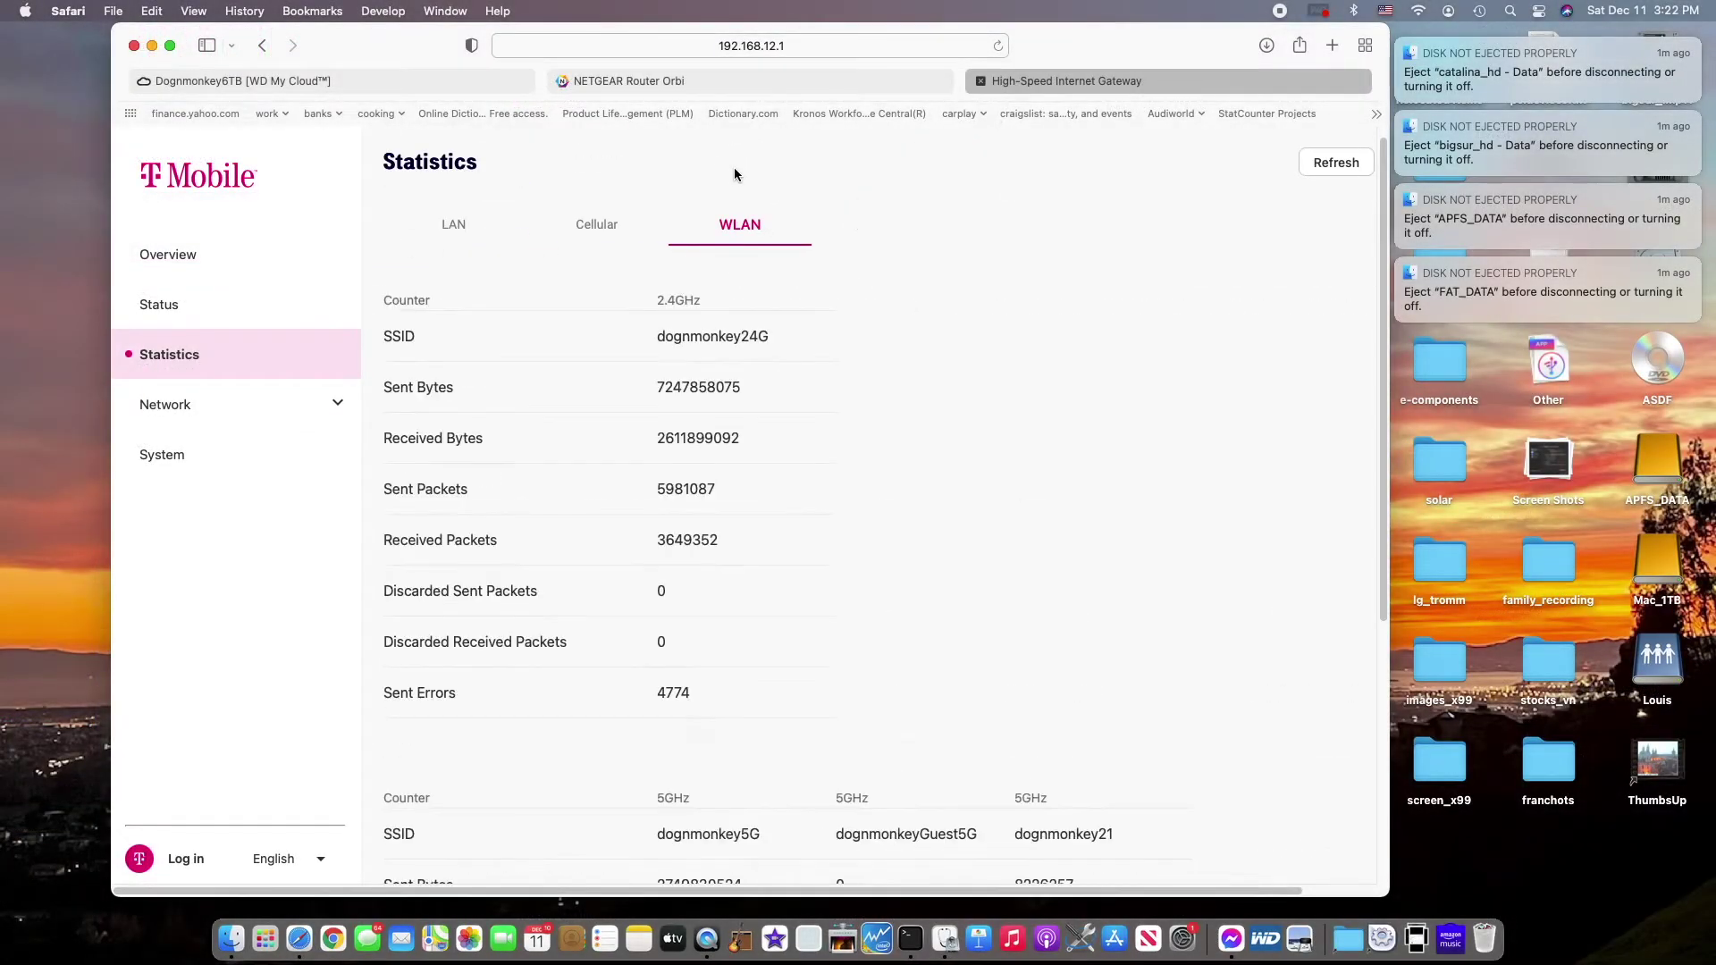
- Open the 2.4GHz Wi-Fi settings under Network, autofill the admin login, and keep SSID1 selected
click(166, 406)
scroll(170, 410, down, 2)
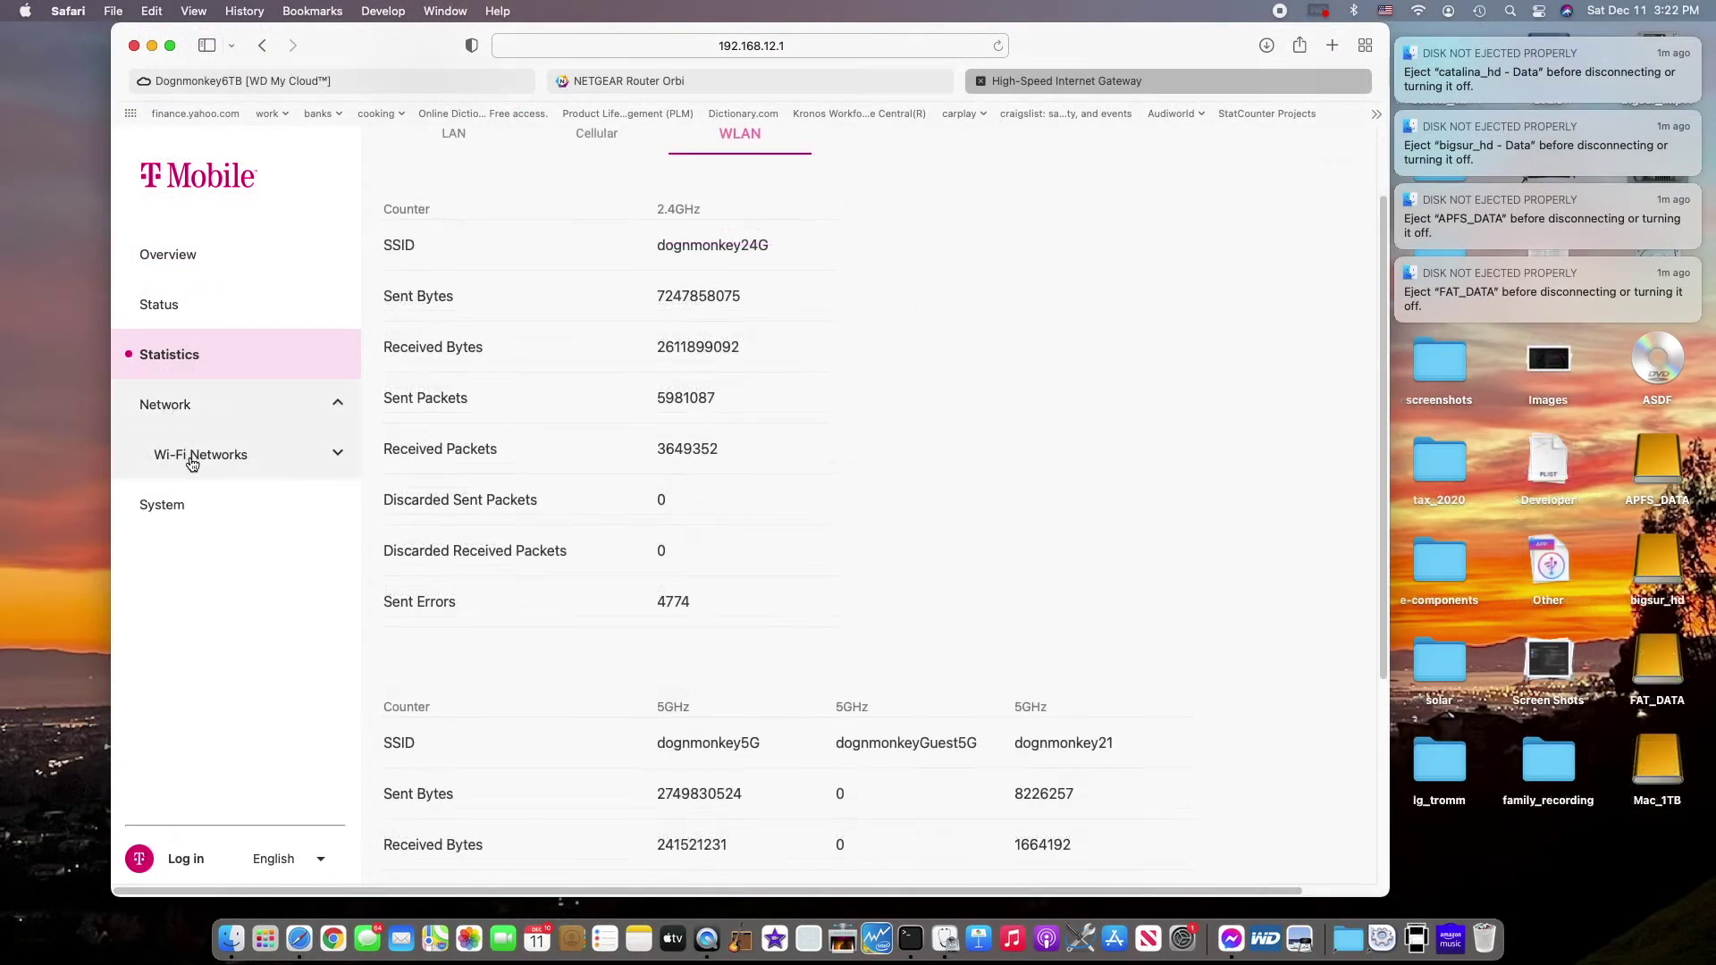
click(190, 458)
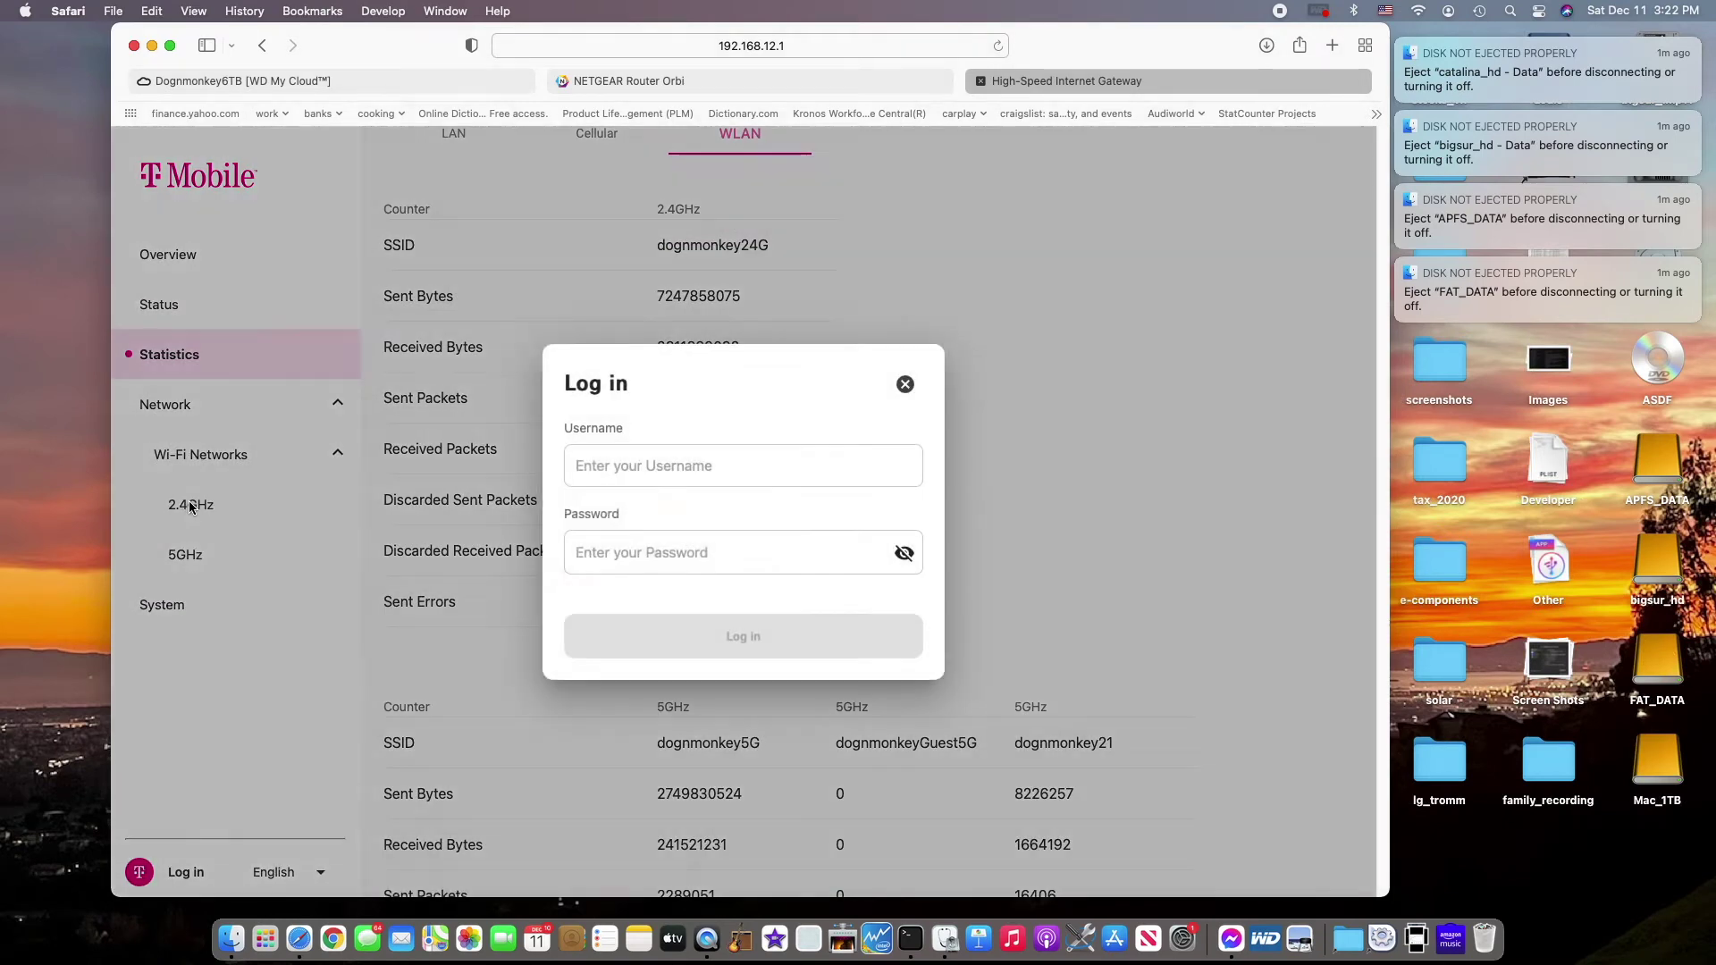
click(191, 506)
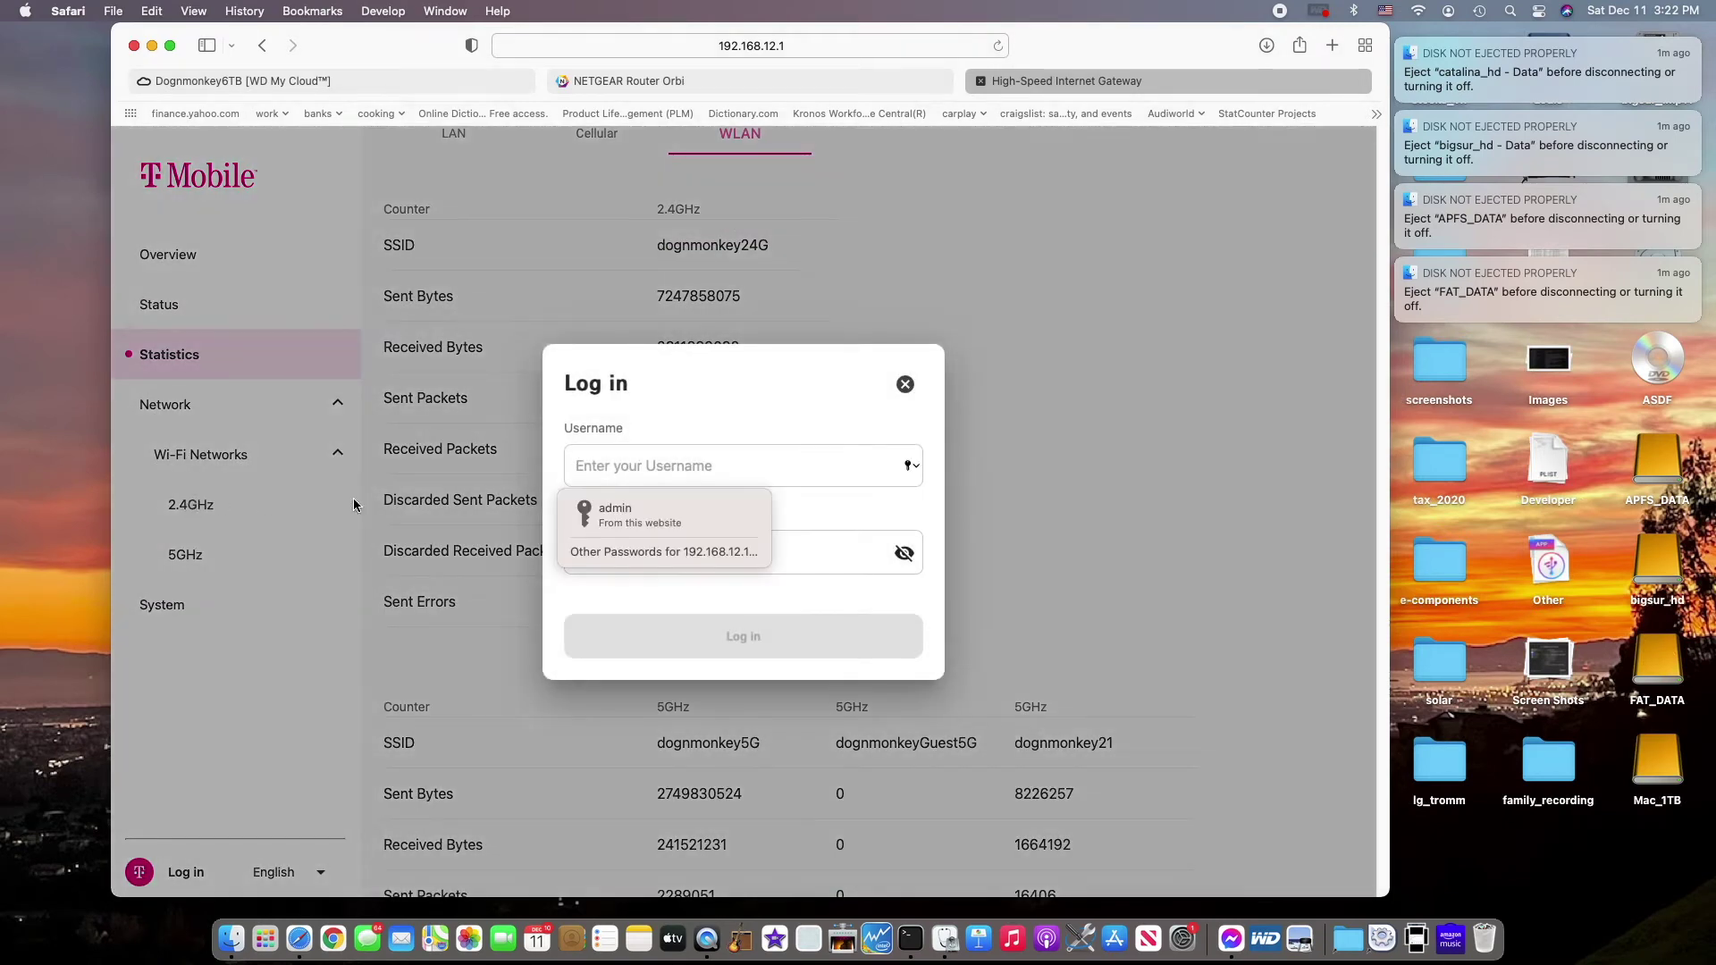
click(627, 516)
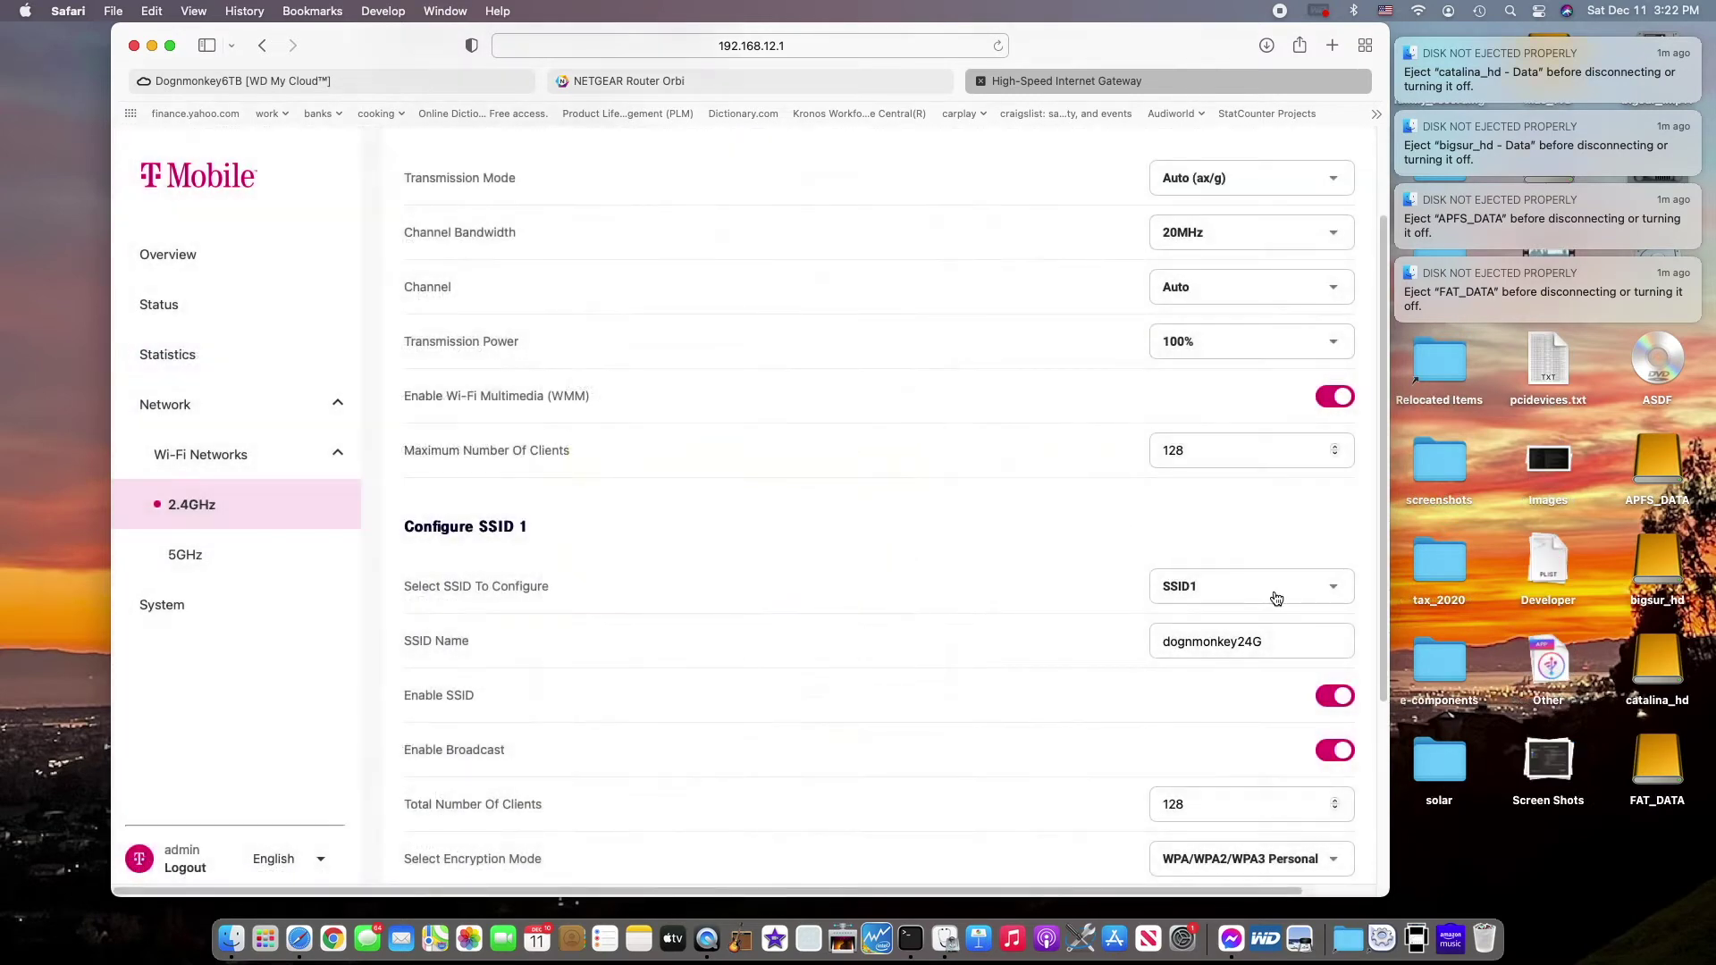
click(1276, 597)
click(1275, 595)
- Review the 5GHz settings for dognmonkey5G, then go to the System maintenance page
click(218, 564)
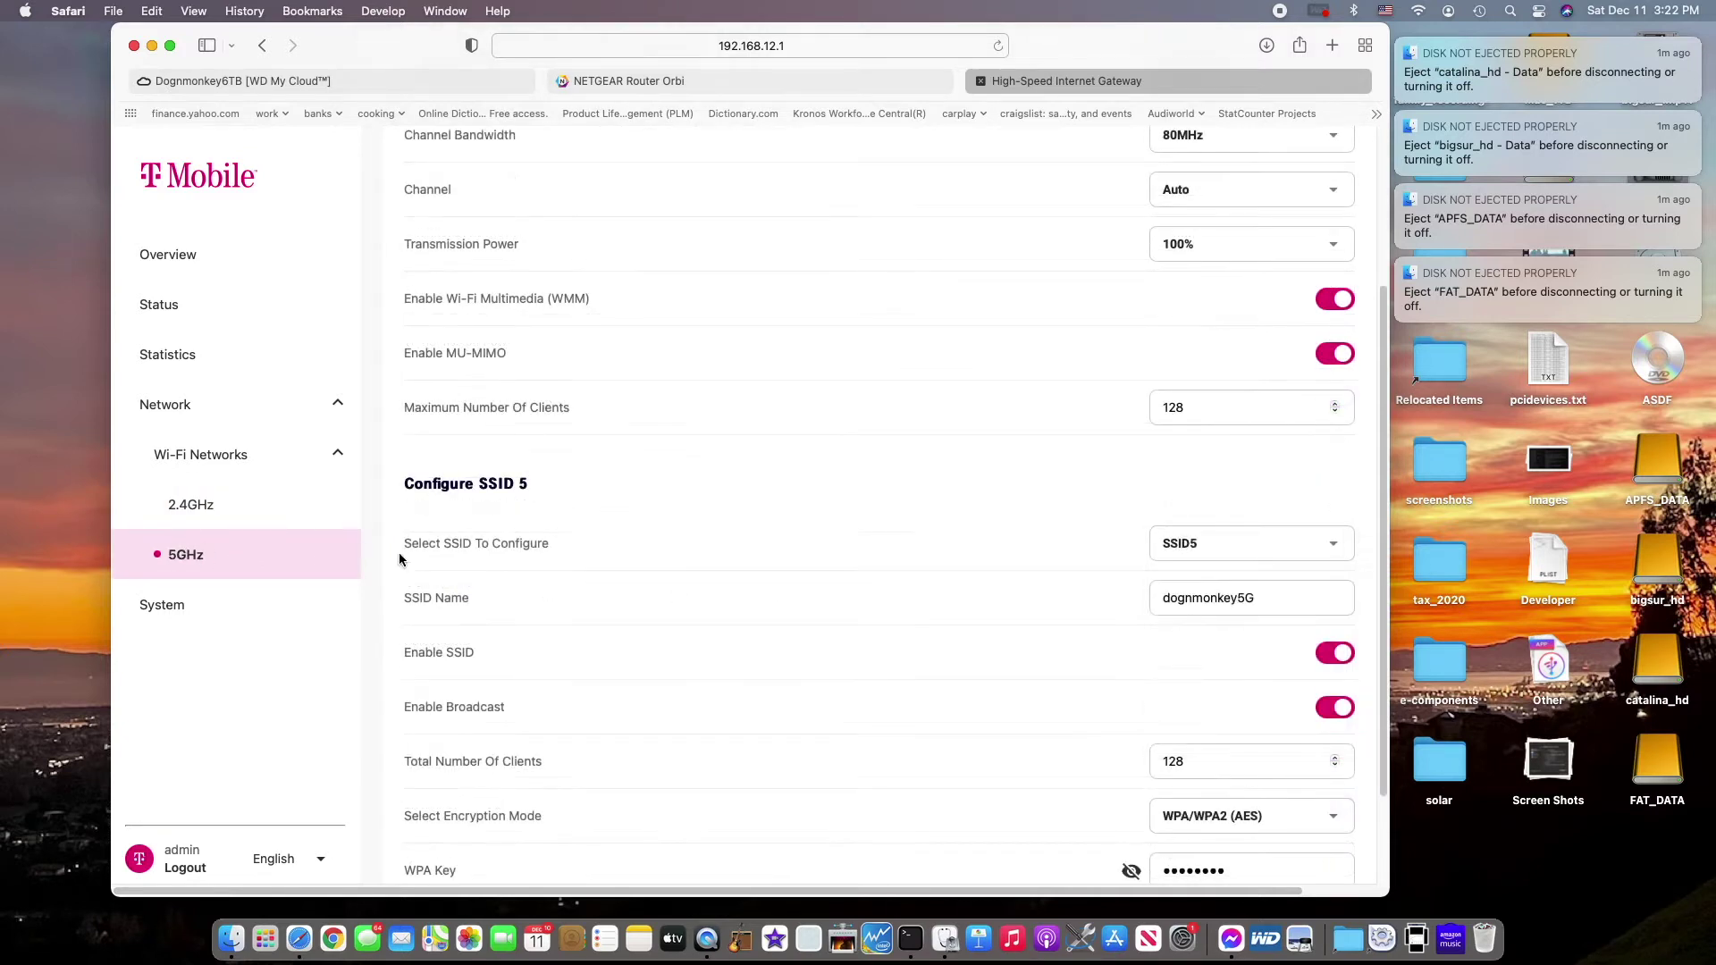
scroll(728, 527, down, 3)
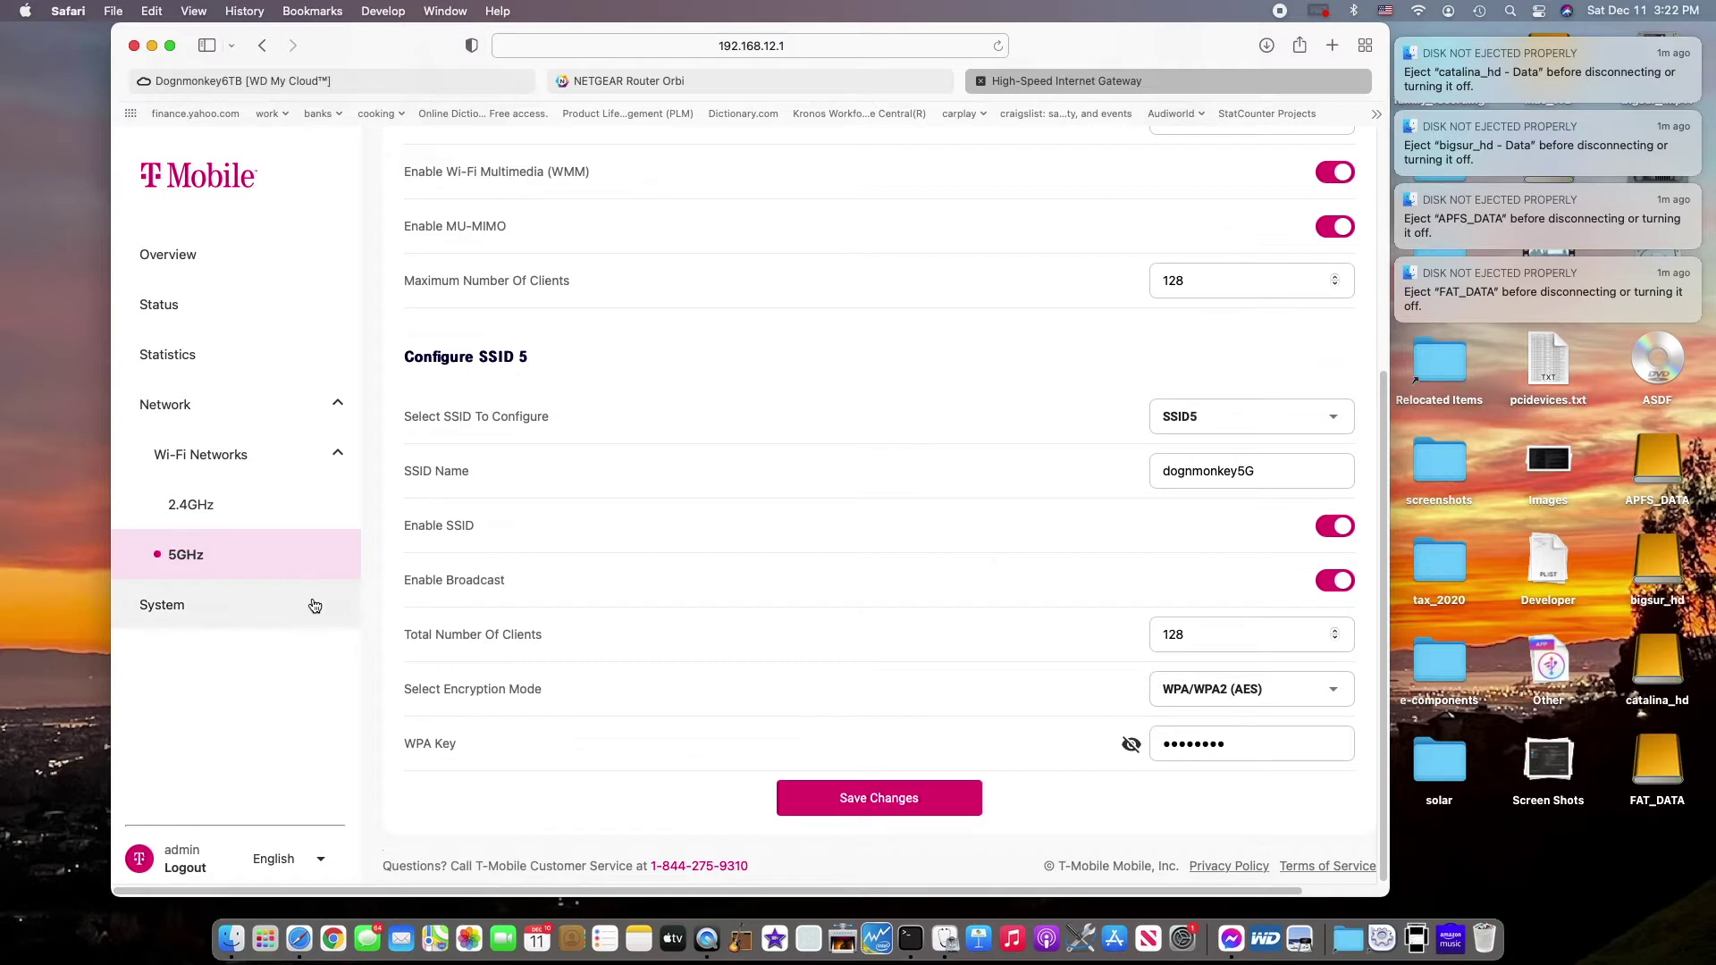
click(313, 605)
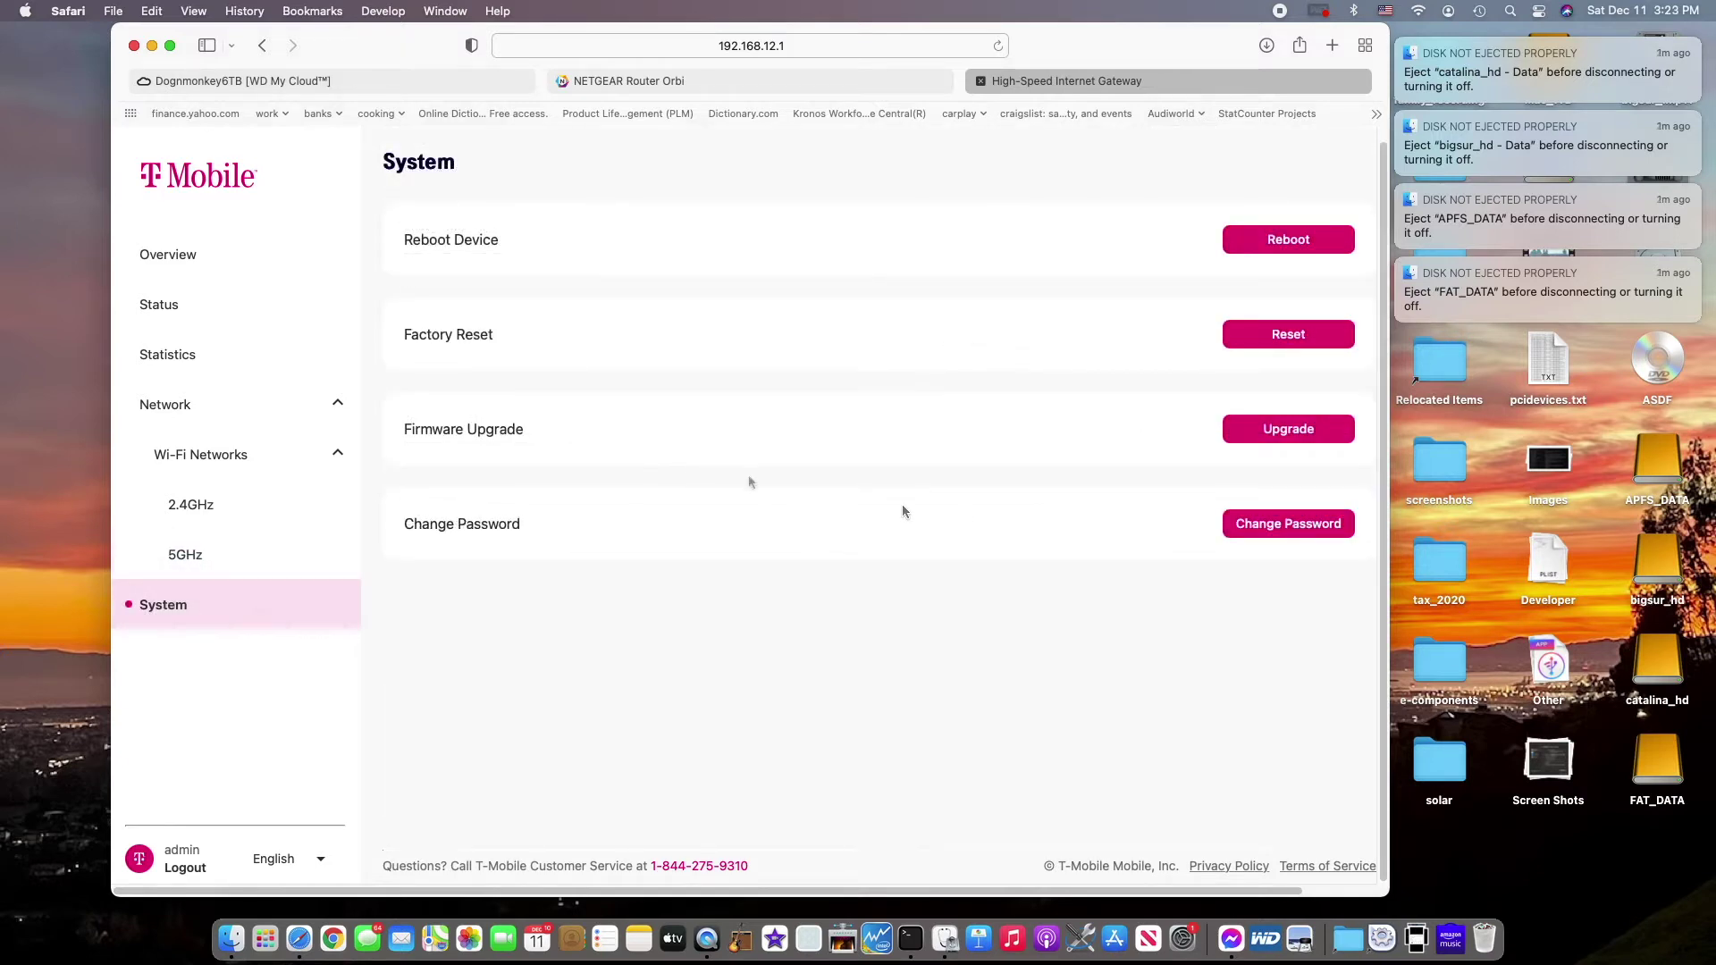
- Start a firmware upgrade, cancel it, and capture a partial screenshot
click(1287, 431)
key(Escape)
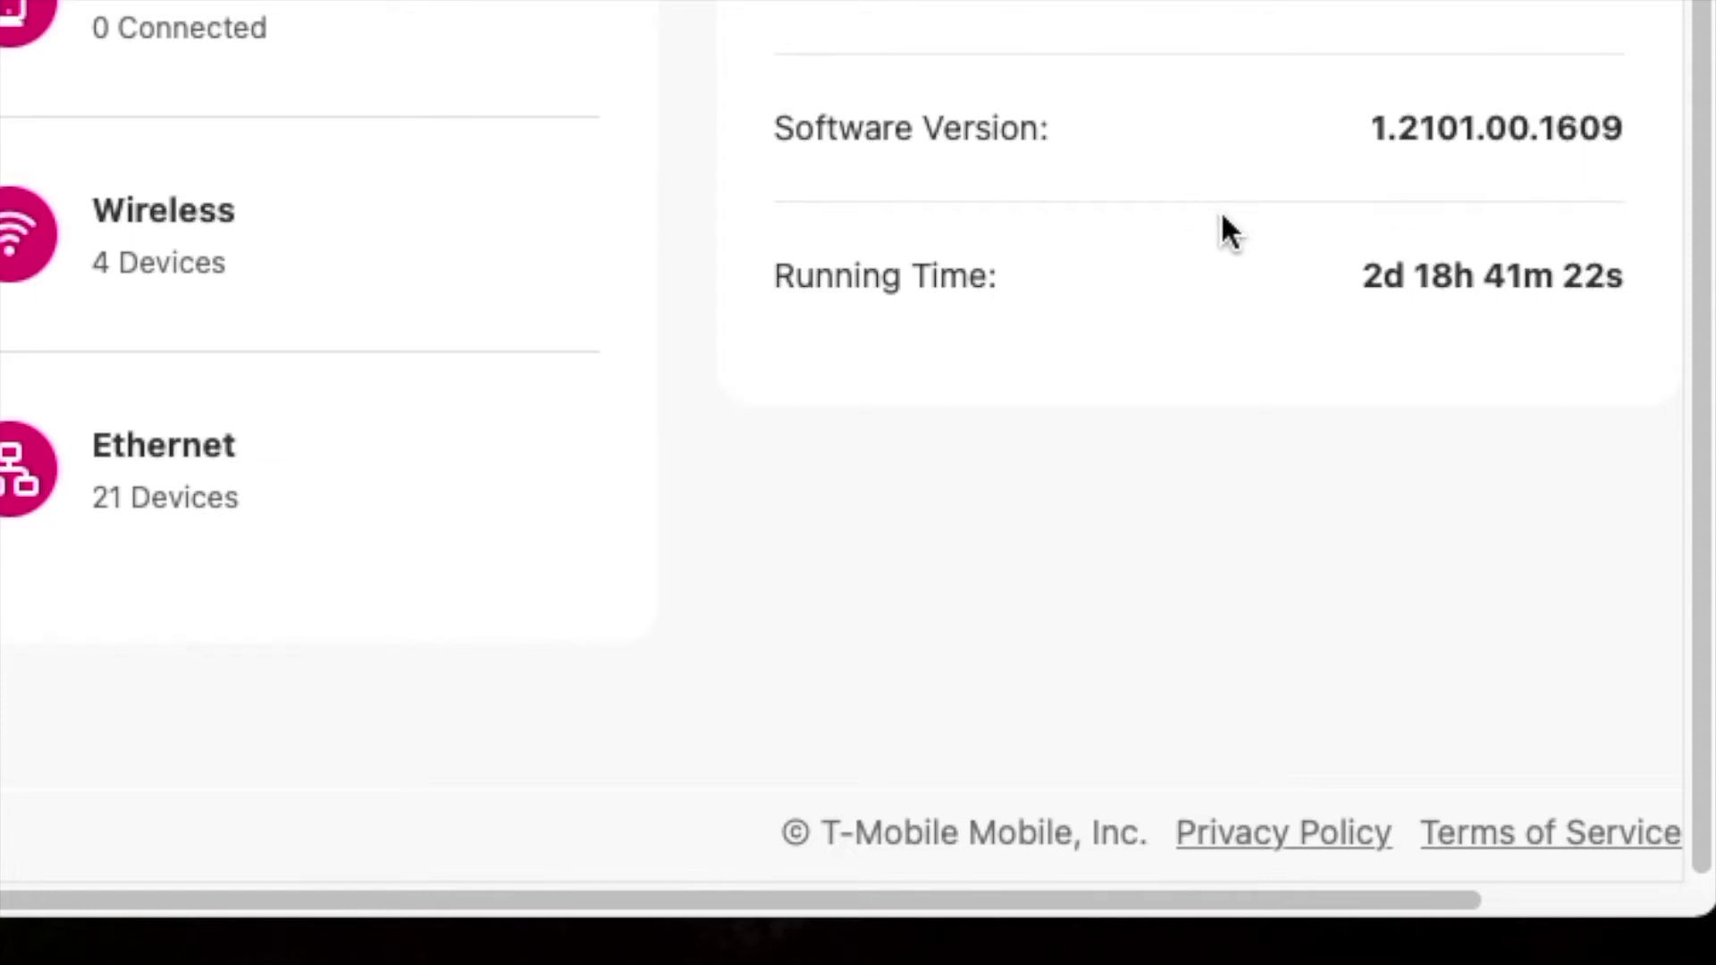
key(super+shift+4)
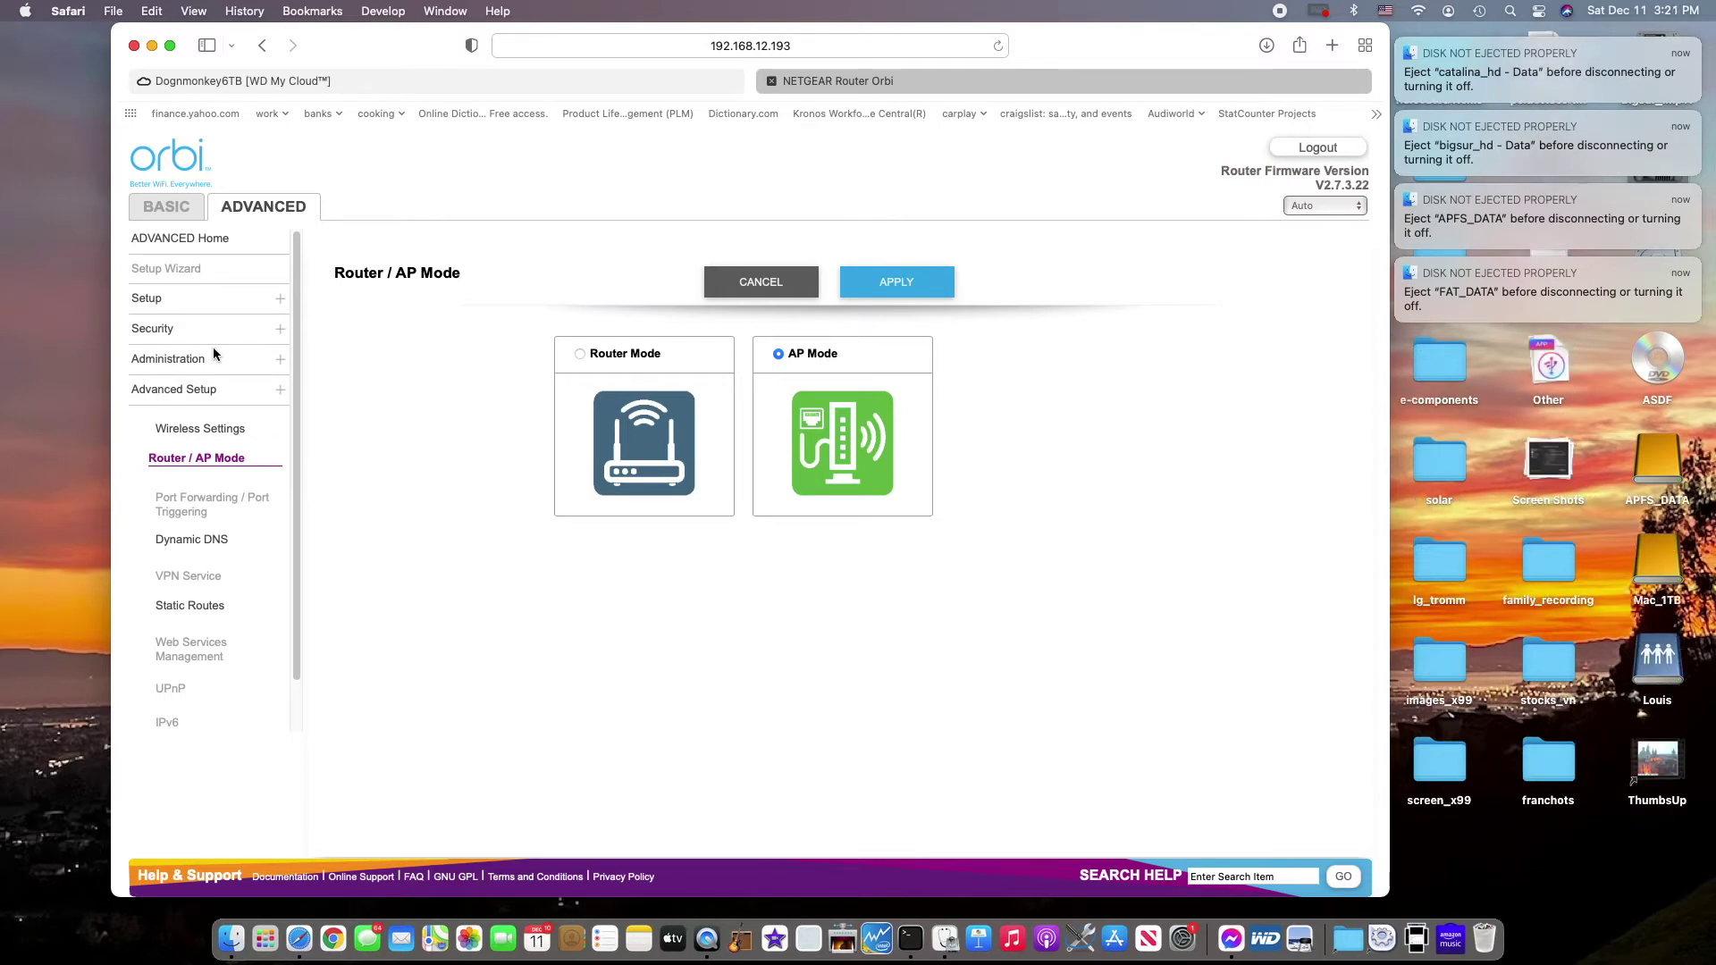
- Switch the Orbi admin from ADVANCED to the BASIC settings view
click(168, 215)
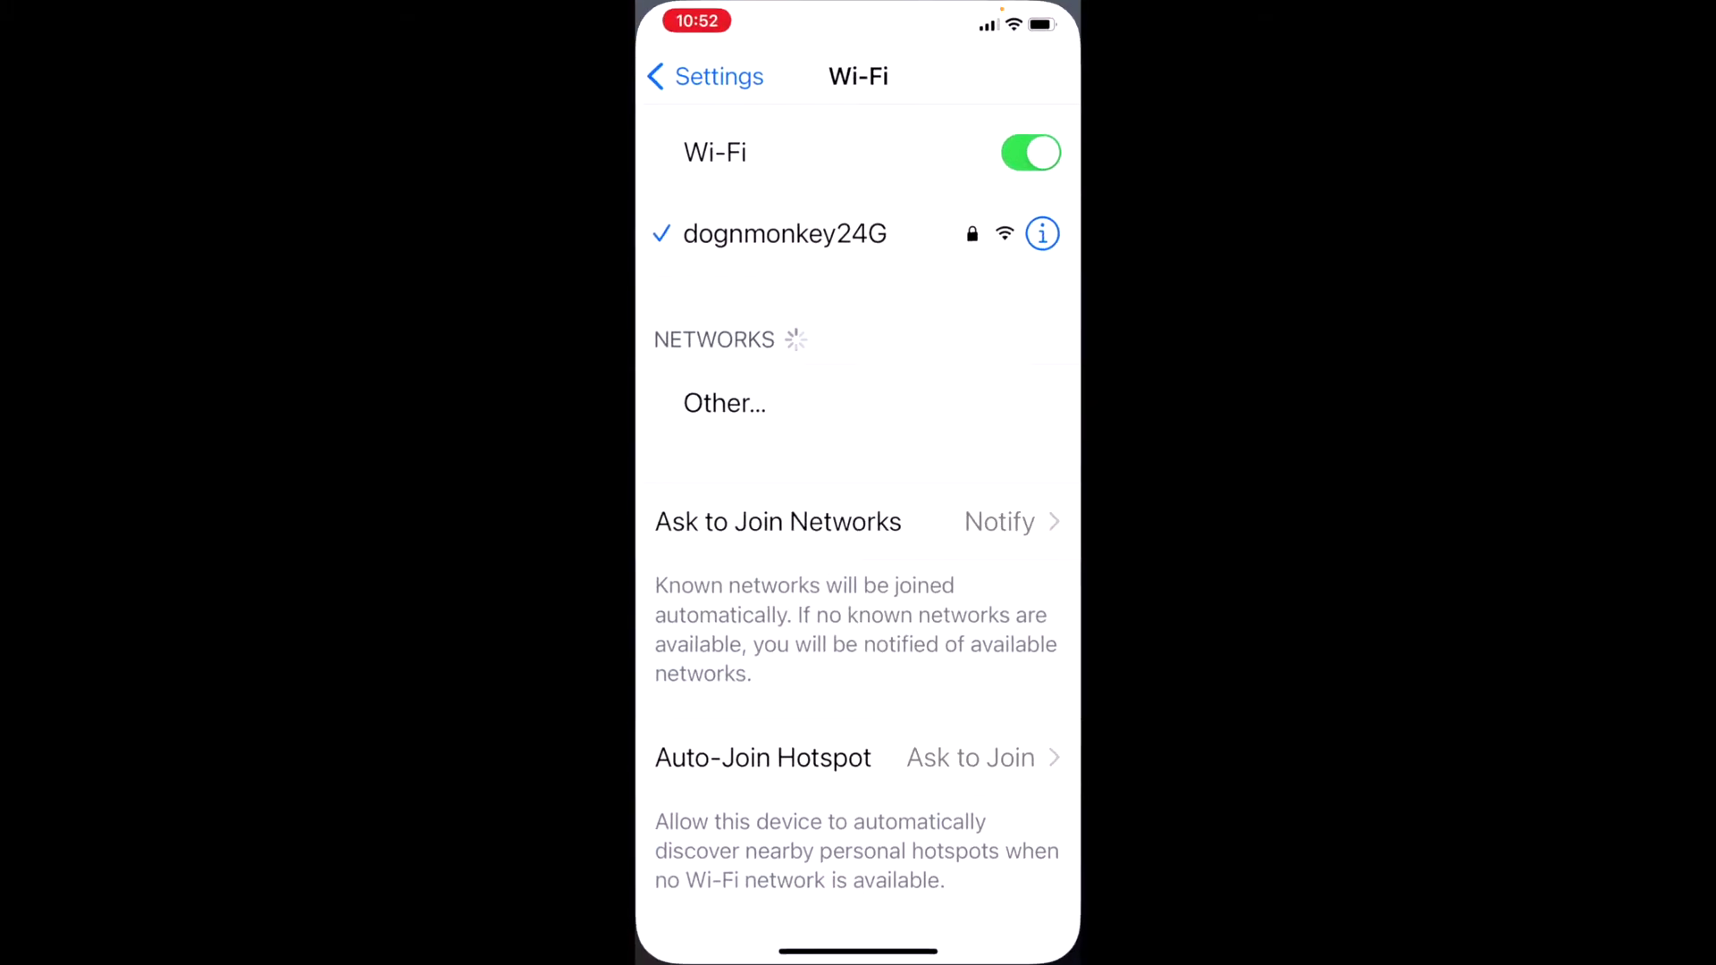
- Join dognmonkey5G, measure 154 Mbps down and 37.4 Mbps up, then return home
click(777, 662)
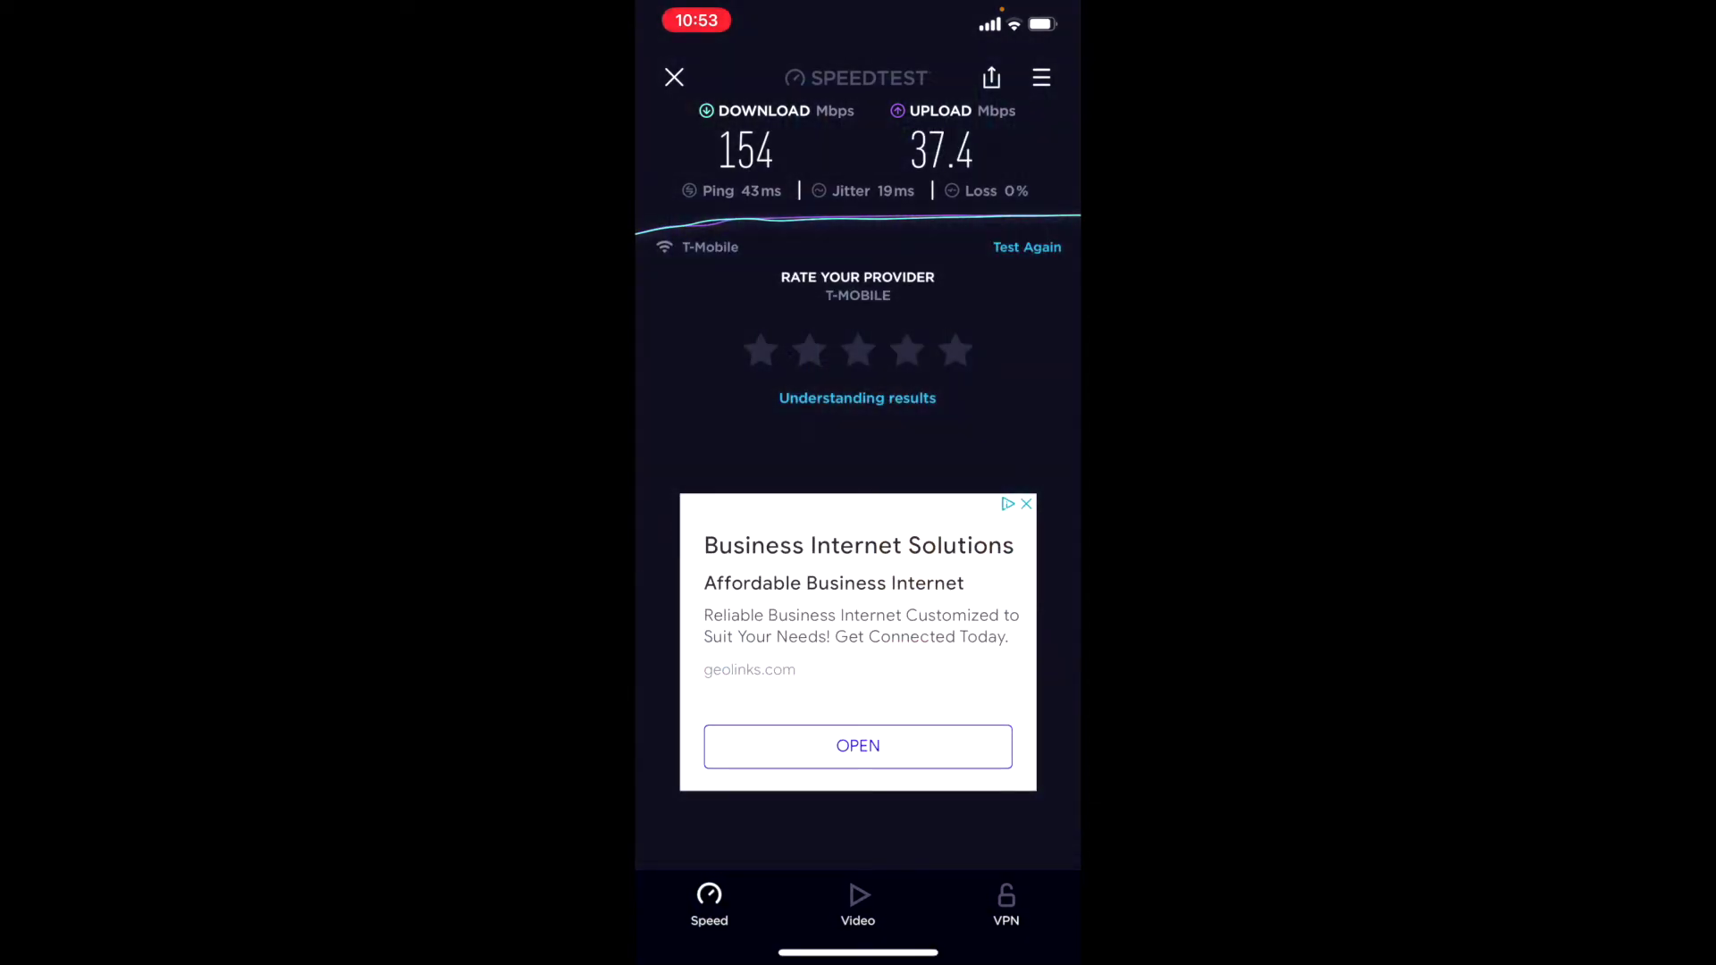
drag(858, 952, 858, 626)
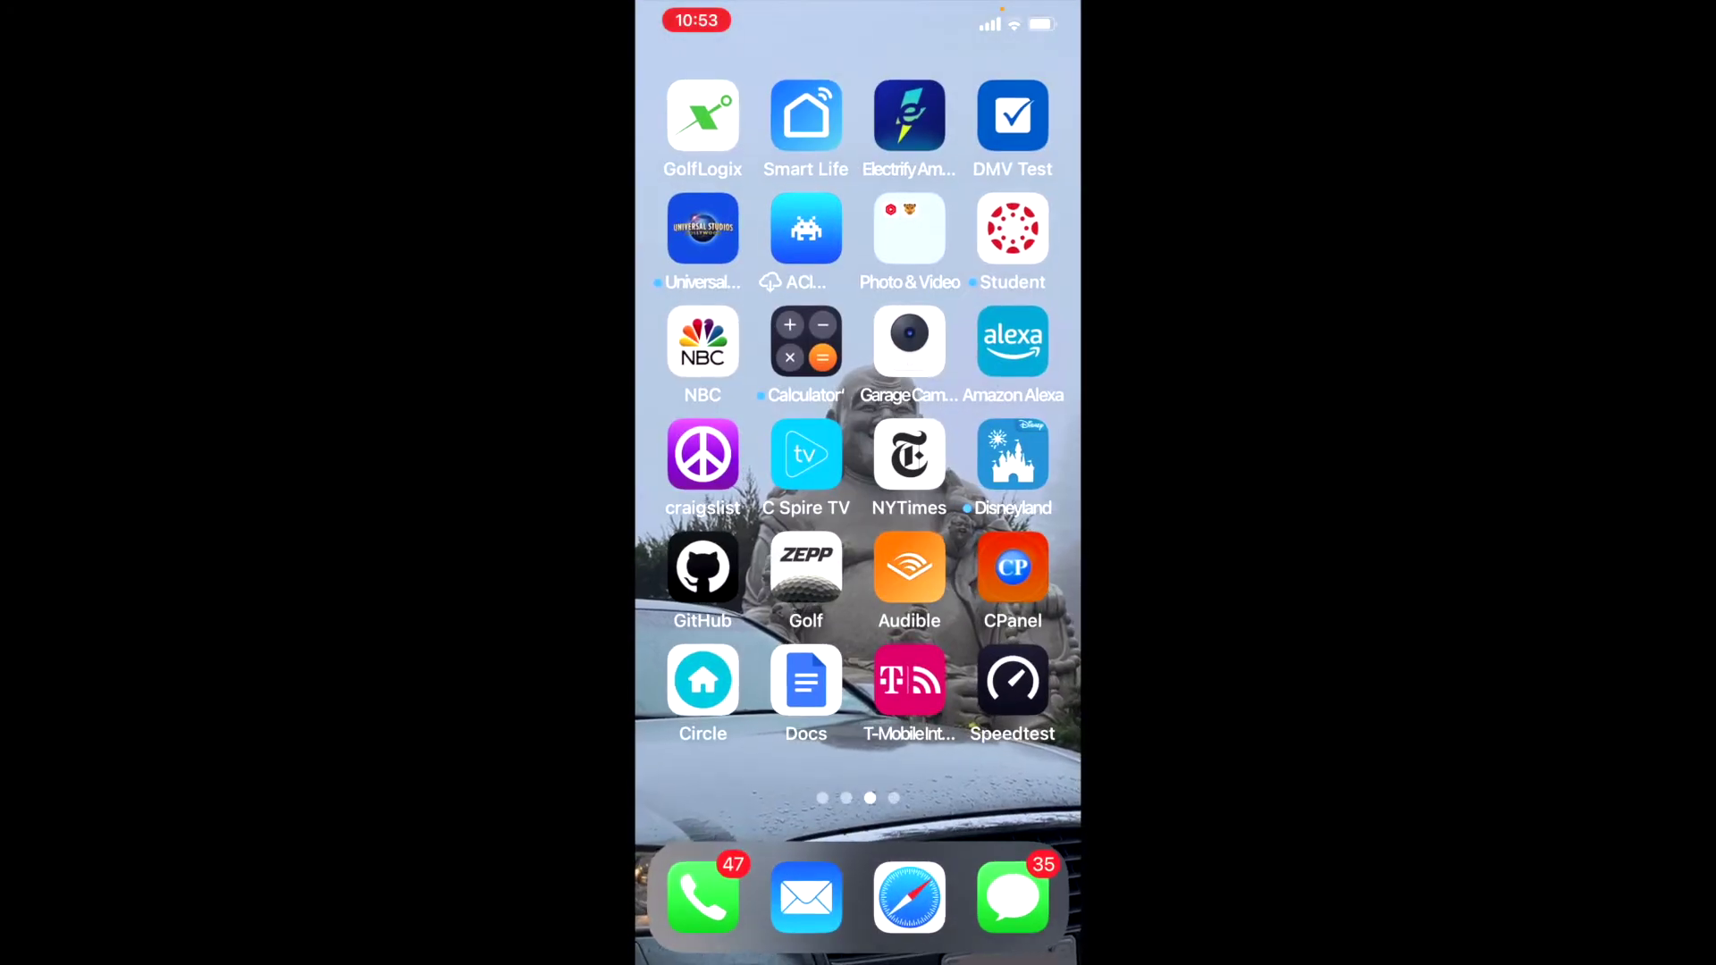
- Swipe to the other home screen page and open Settings
drag(715, 446, 984, 447)
click(1012, 115)
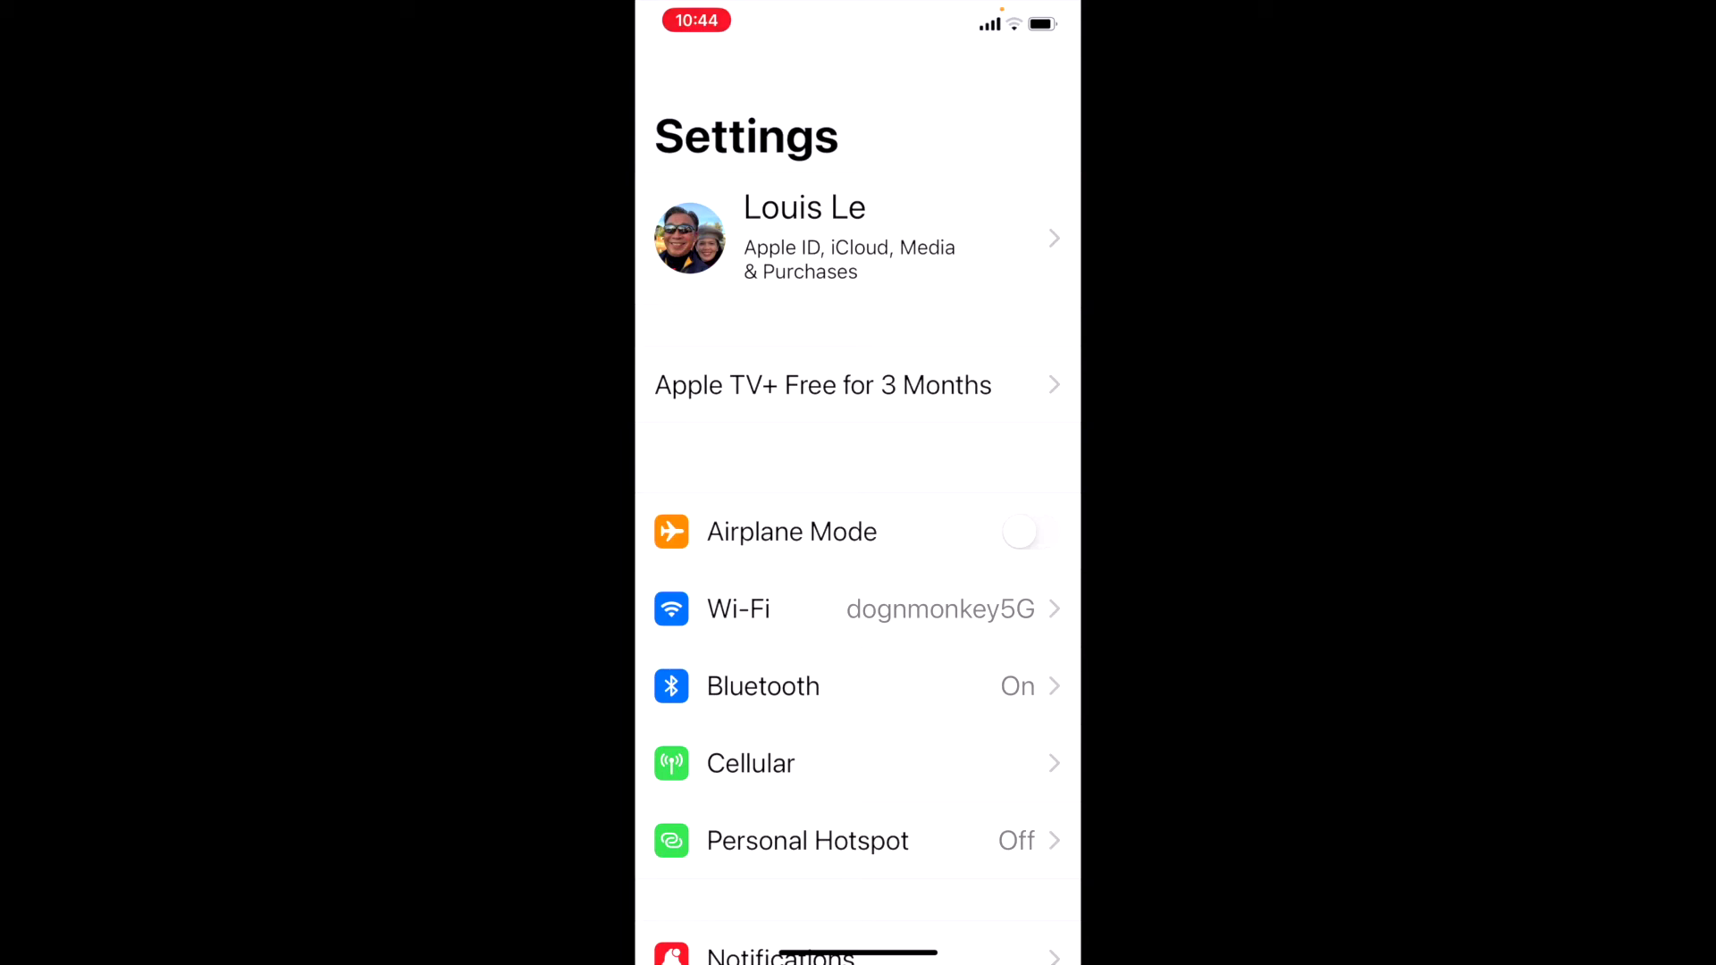
- Speed-test dognmonkey5G, check its network details, then join dognmonkey24G instead
click(760, 609)
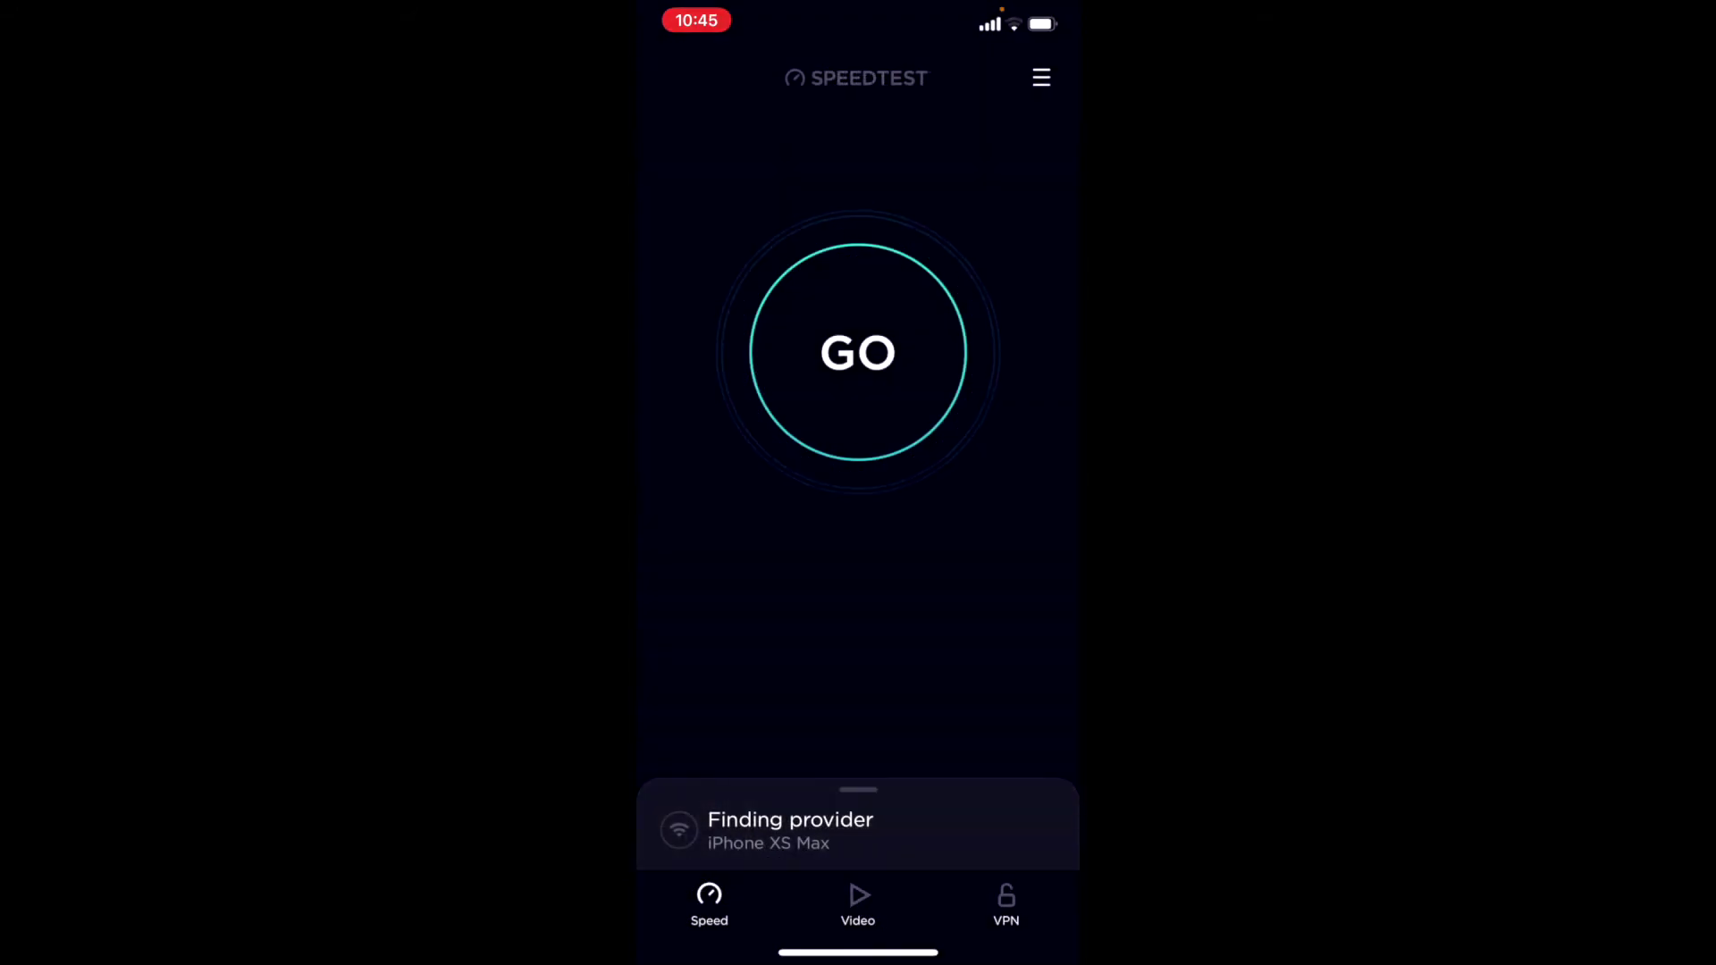
click(859, 352)
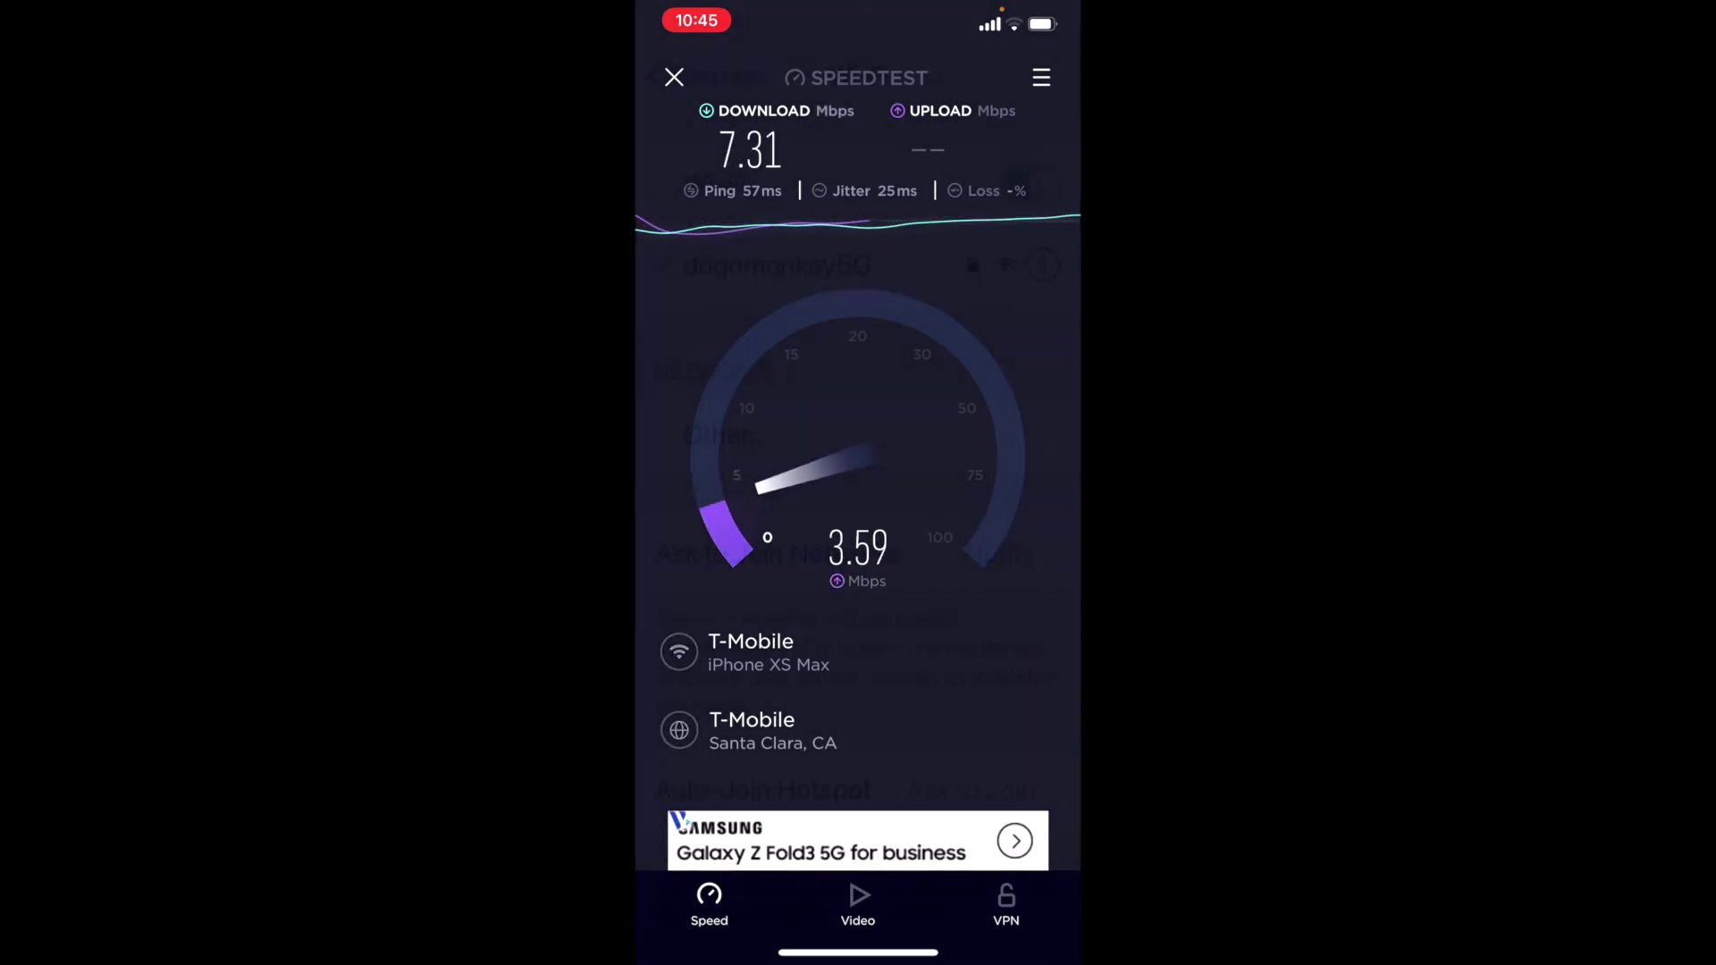
click(1042, 264)
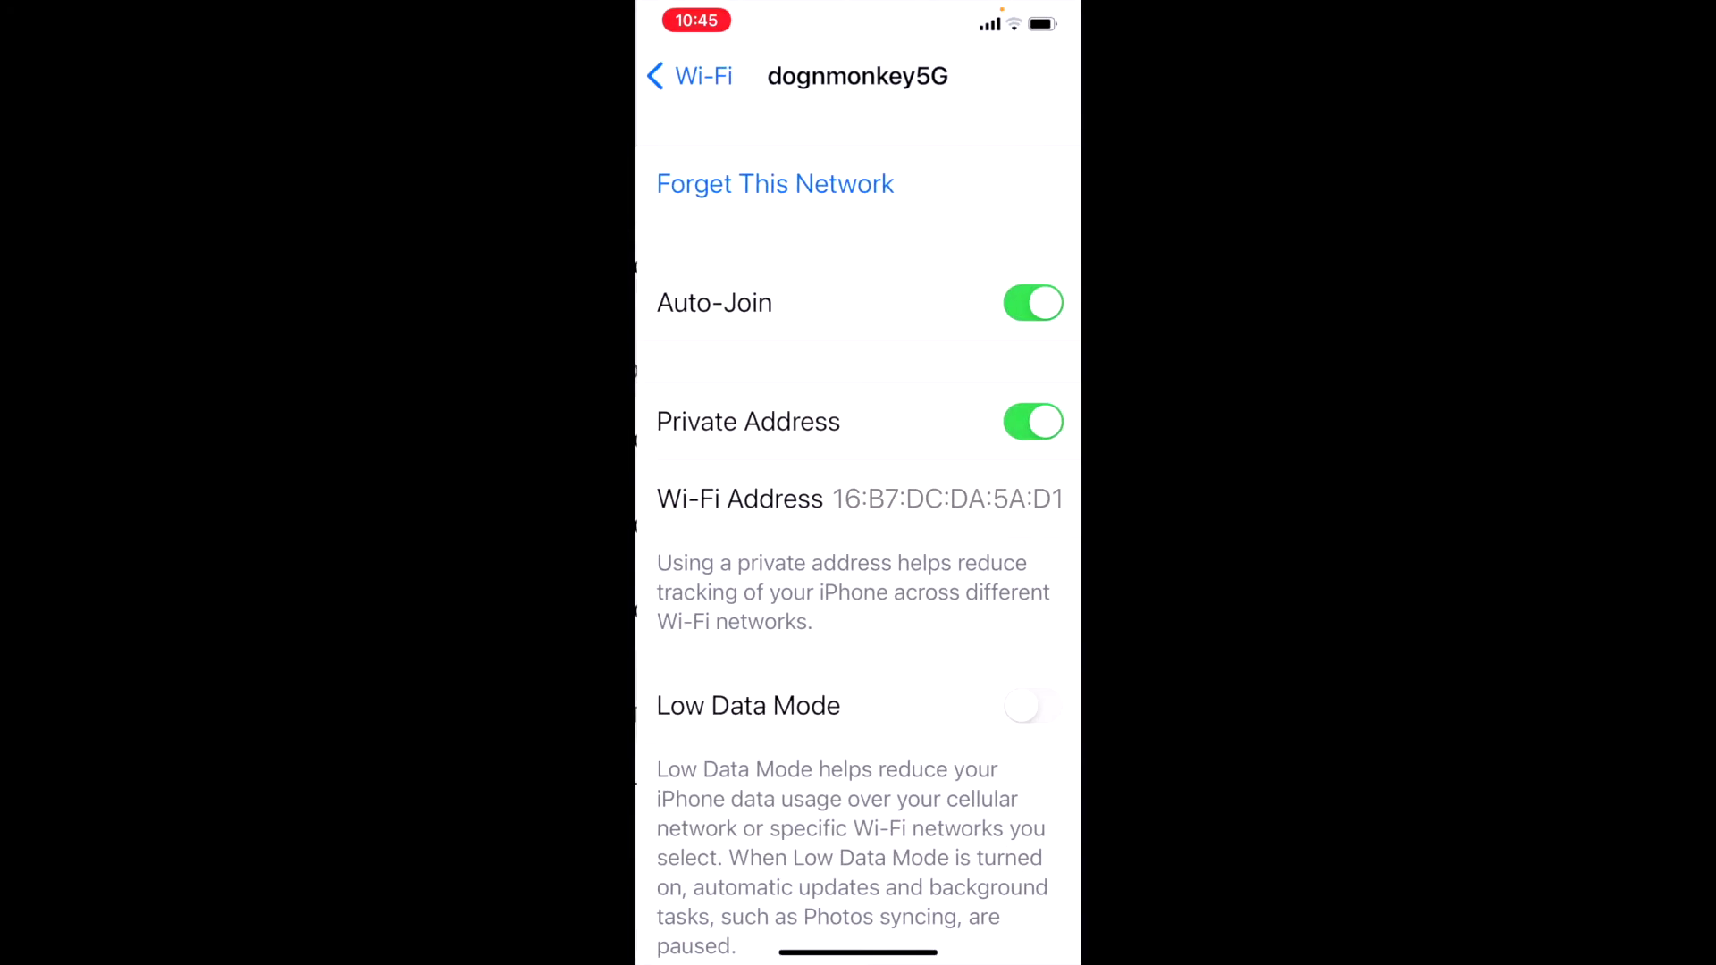
click(690, 76)
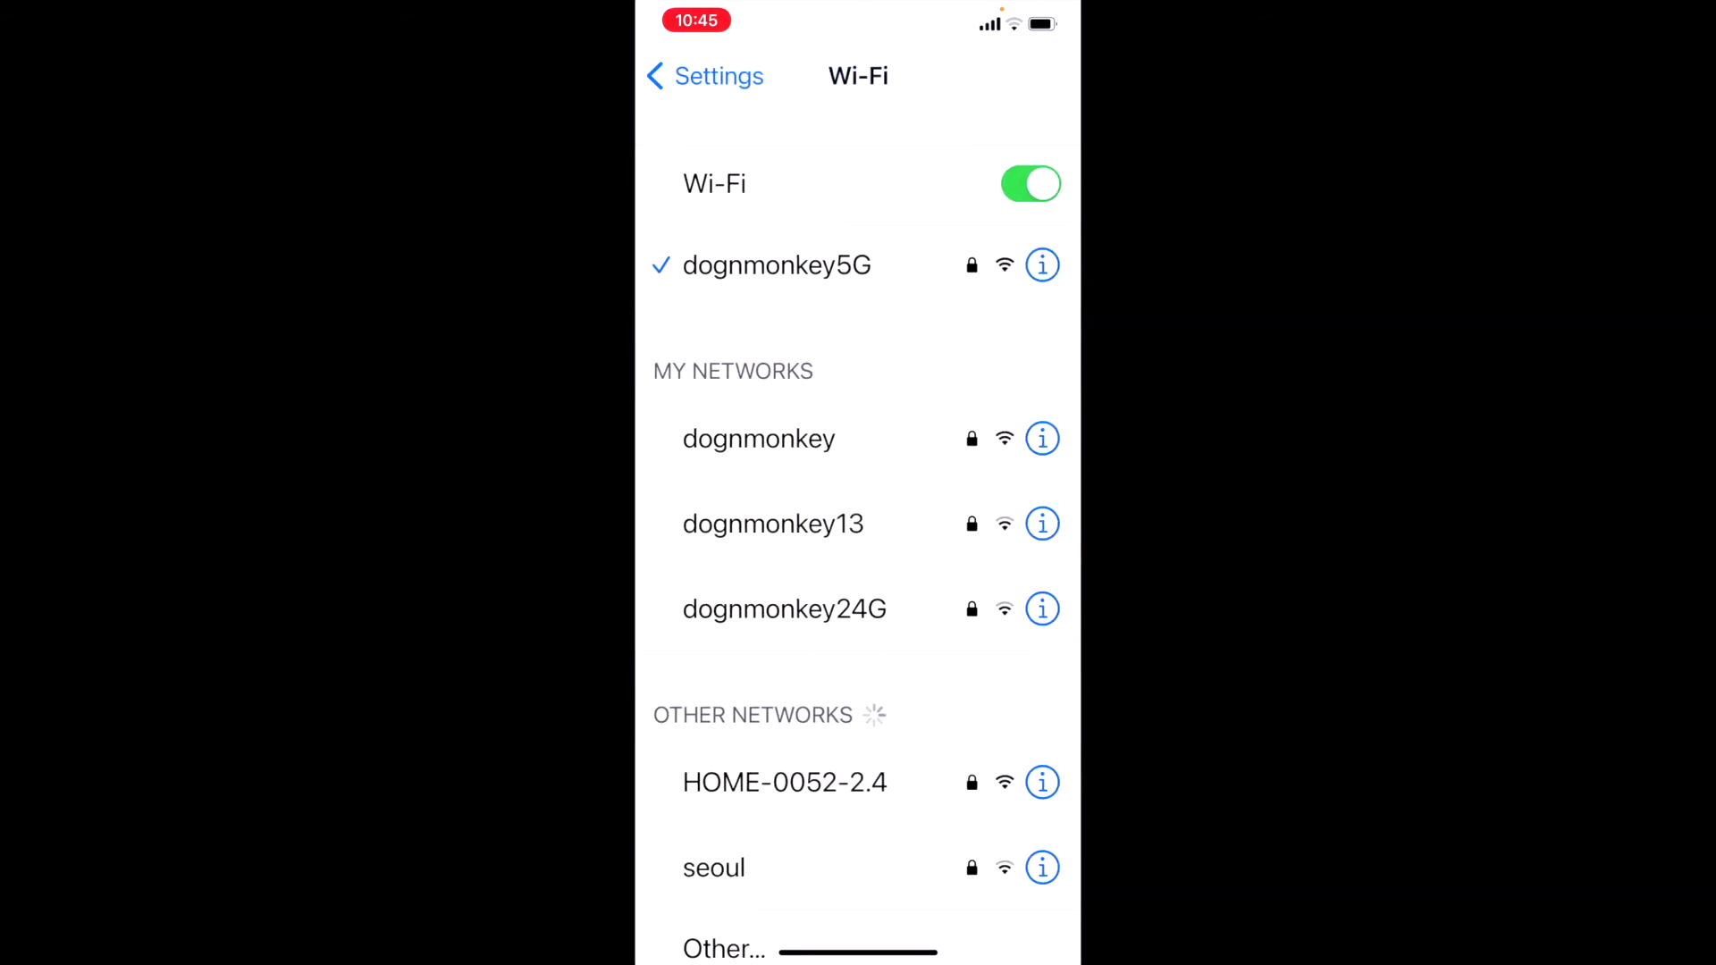
click(785, 609)
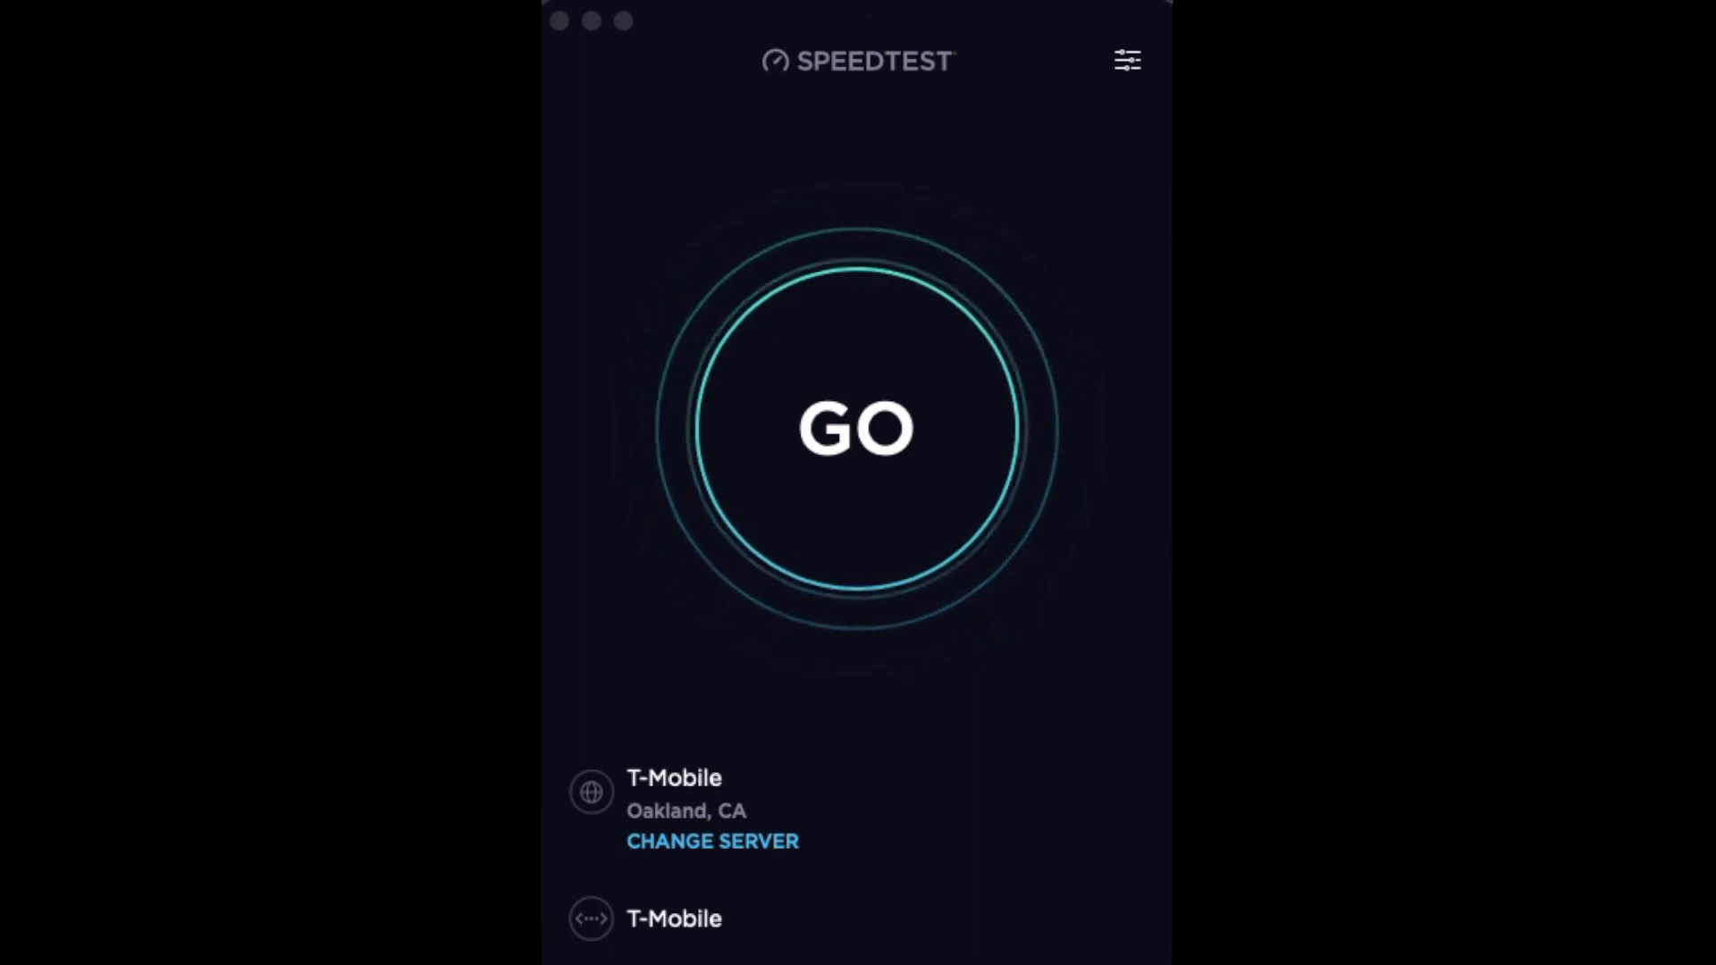
- Start a speed test against the T-Mobile Oakland server and let download and upload finish
click(874, 393)
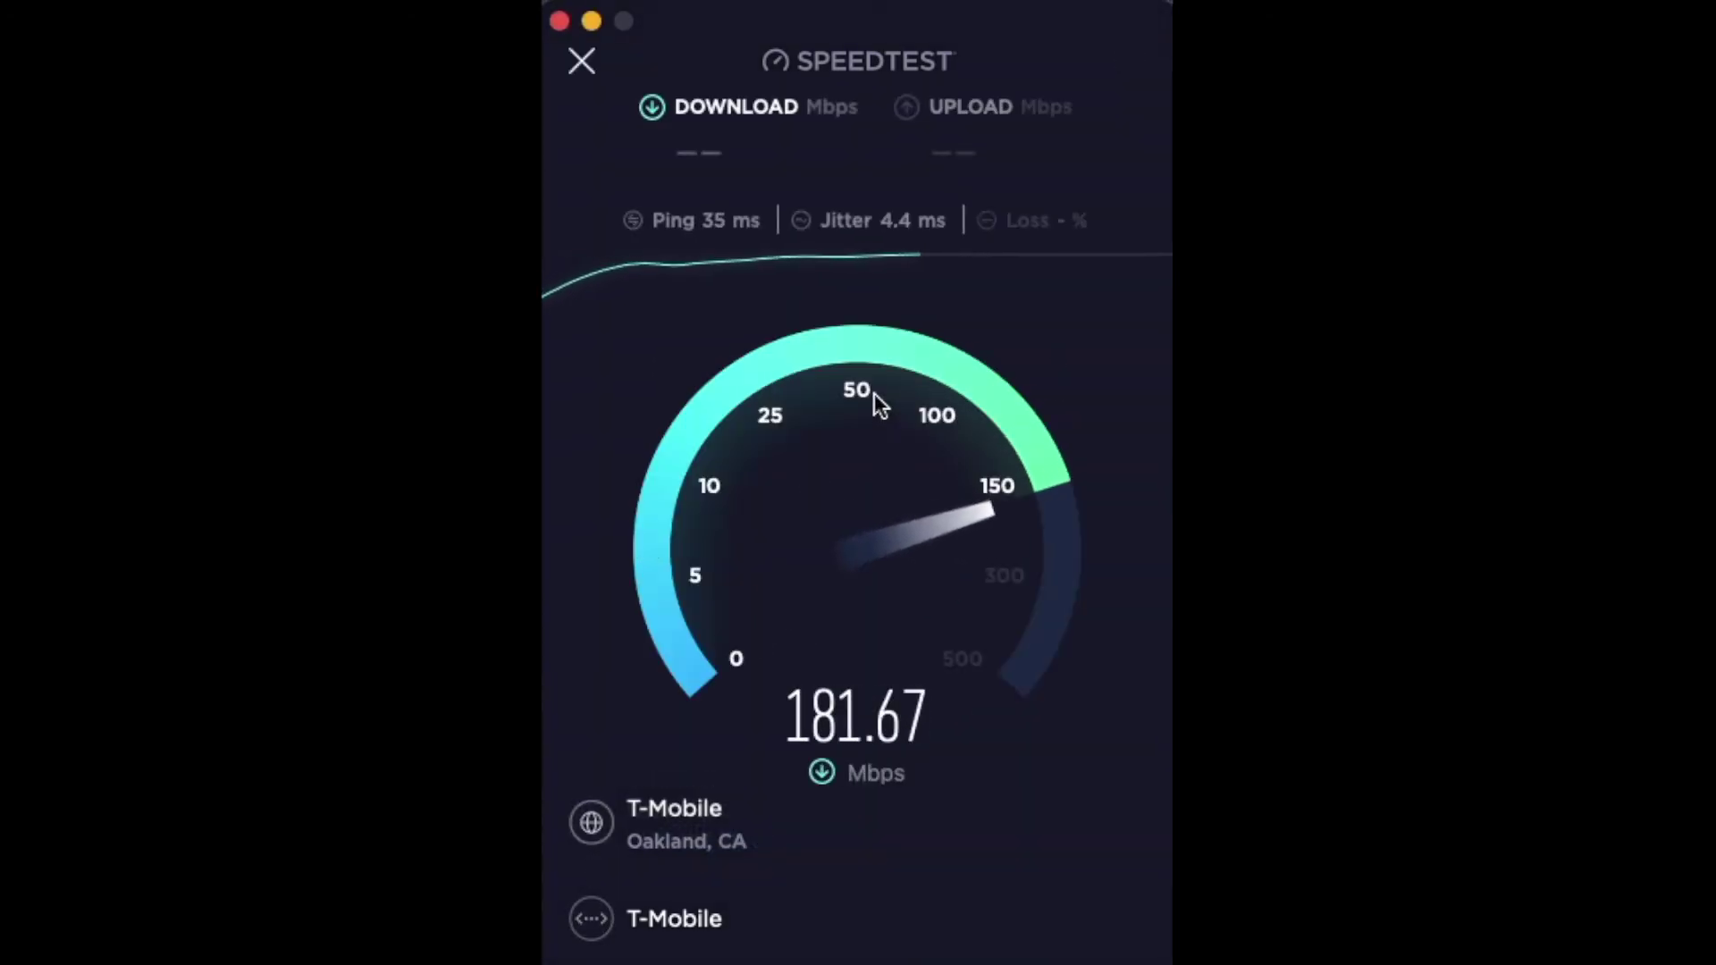